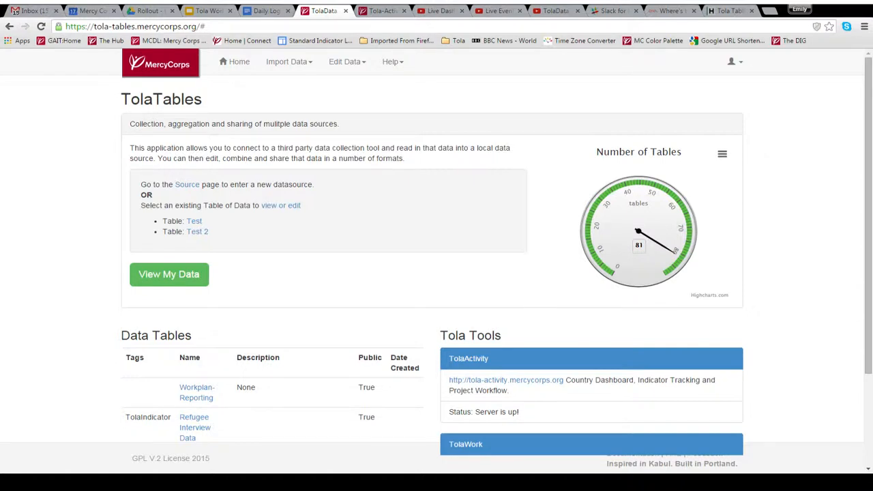
- Open the list of ONA forms available for import
{"action": "left_click", "coordinate": [309, 66]}
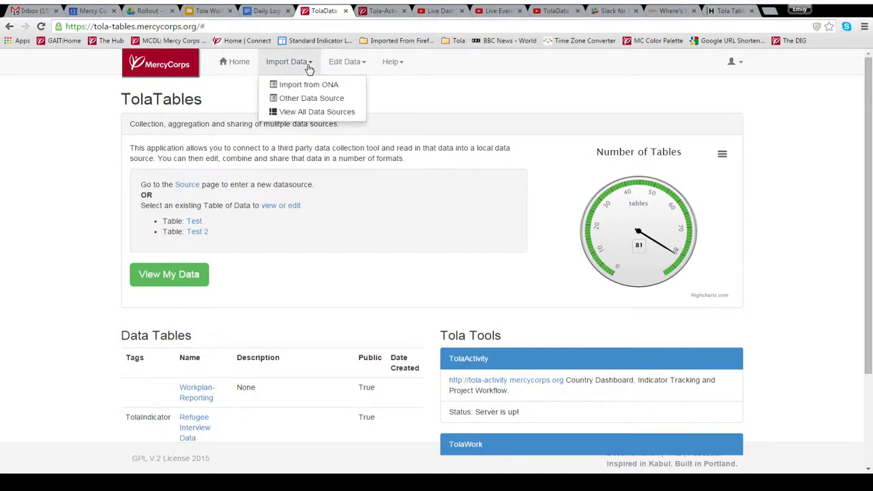
{"action": "left_click", "coordinate": [311, 86]}
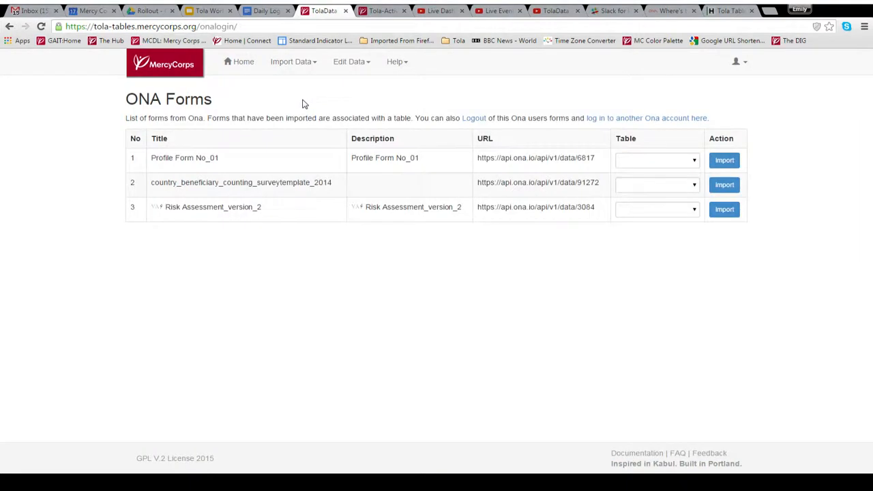
{"action": "left_click", "coordinate": [313, 70]}
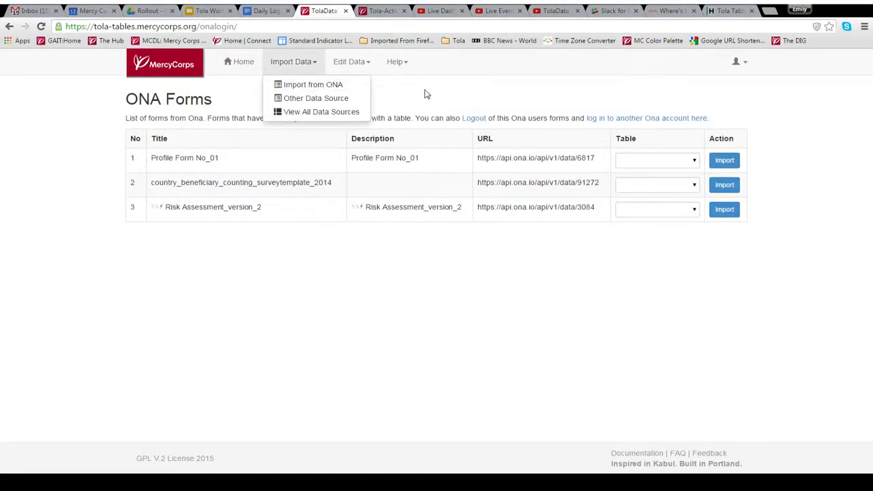
{"action": "left_click", "coordinate": [426, 94]}
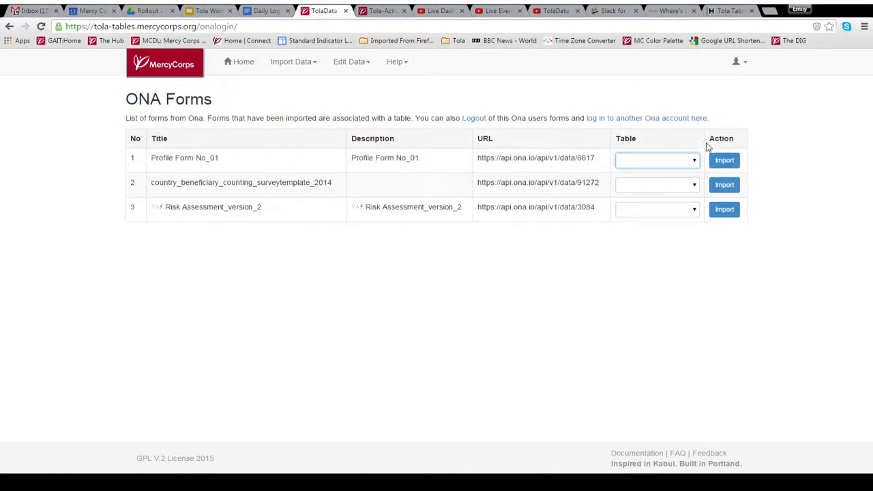
- Import the form Profile Form No_01 into a new table named Overview and open the imported table data
{"action": "left_click", "coordinate": [677, 183]}
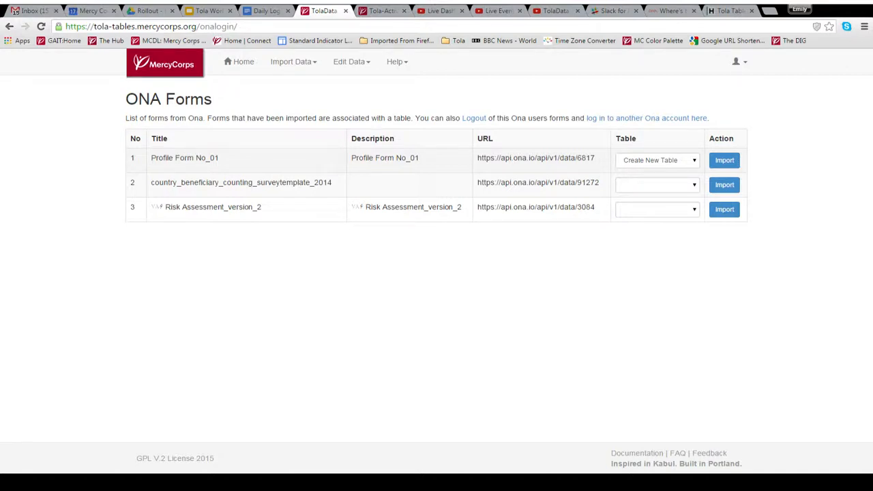
{"action": "left_click", "coordinate": [633, 168]}
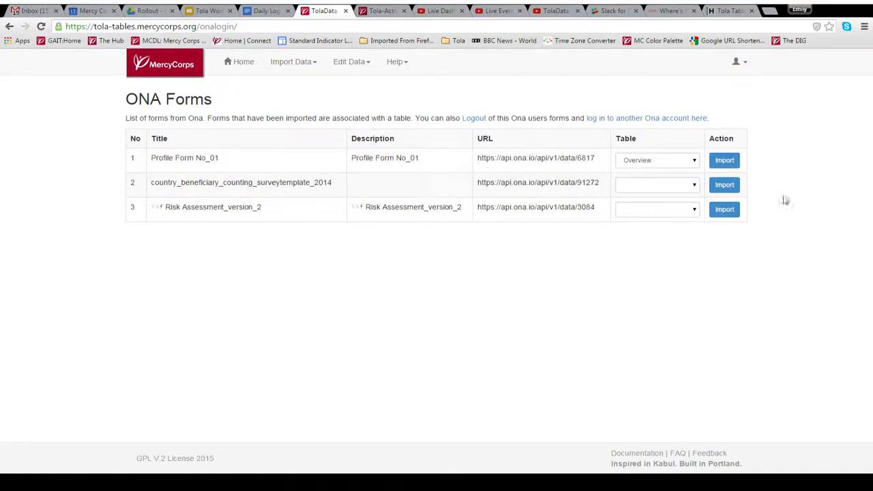
{"action": "left_click", "coordinate": [724, 162]}
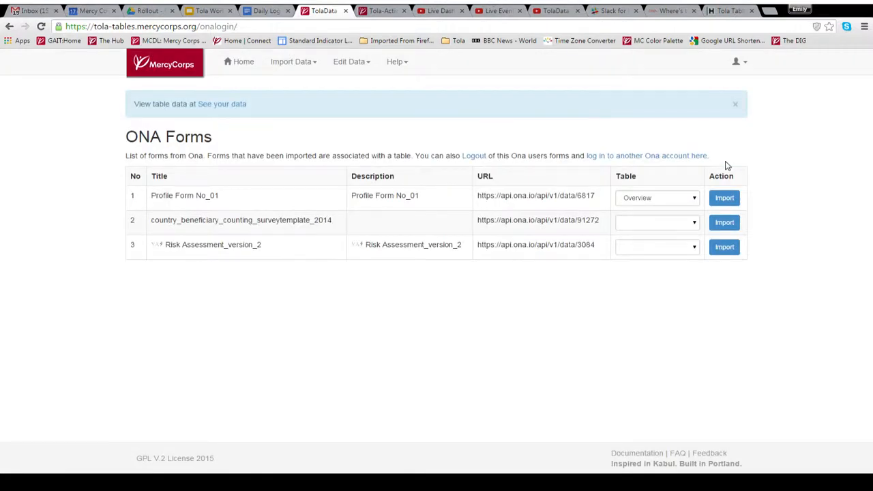
{"action": "left_click", "coordinate": [211, 104]}
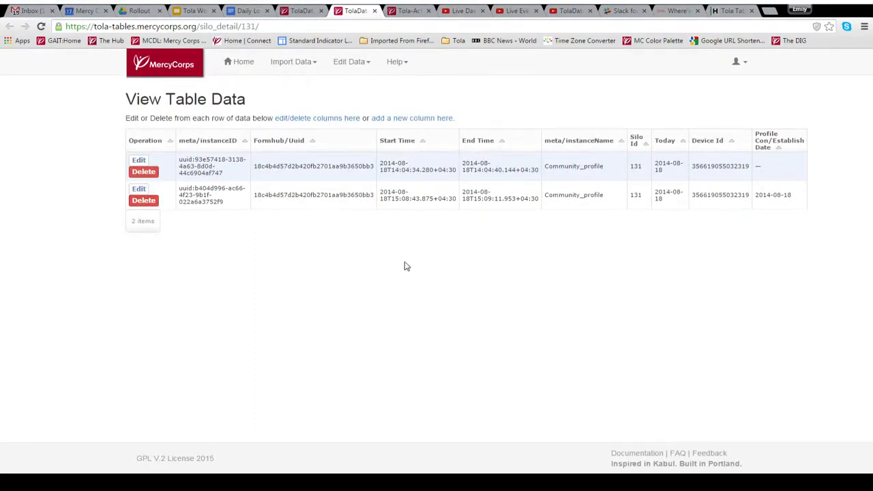
- Start importing from another data source and enter Sample as the source name
{"action": "left_click", "coordinate": [290, 62]}
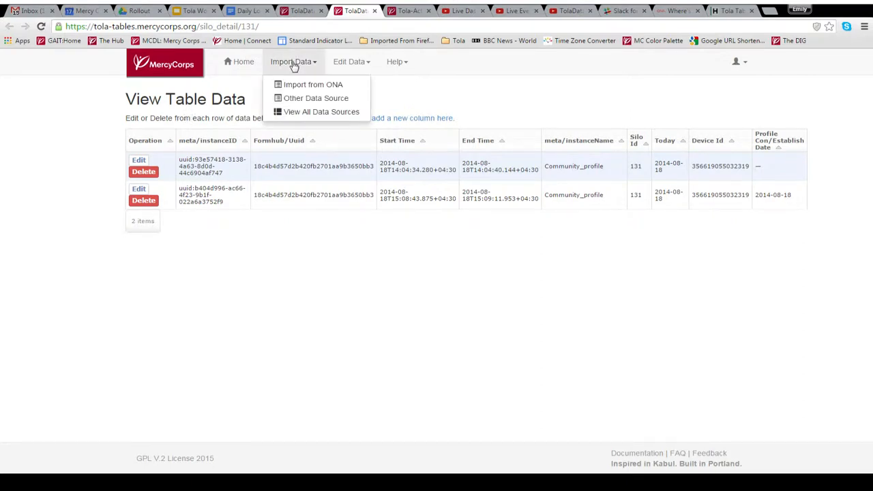
{"action": "left_click", "coordinate": [306, 100]}
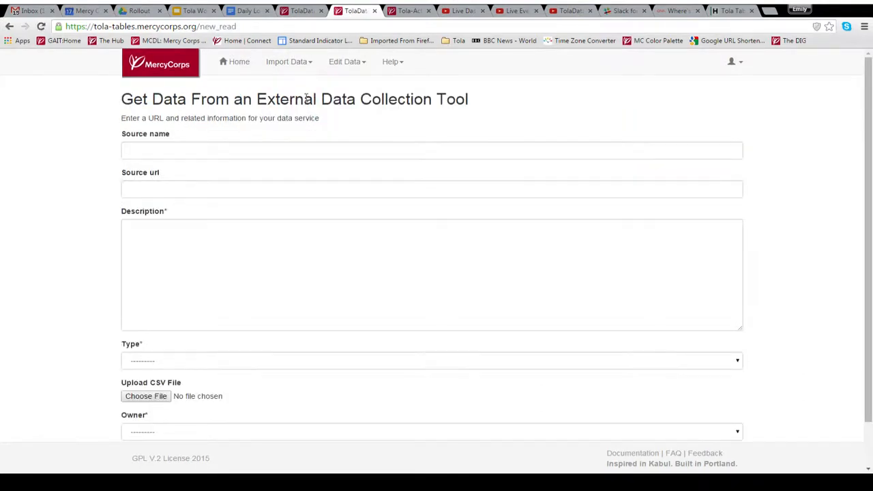
{"action": "left_click", "coordinate": [142, 146]}
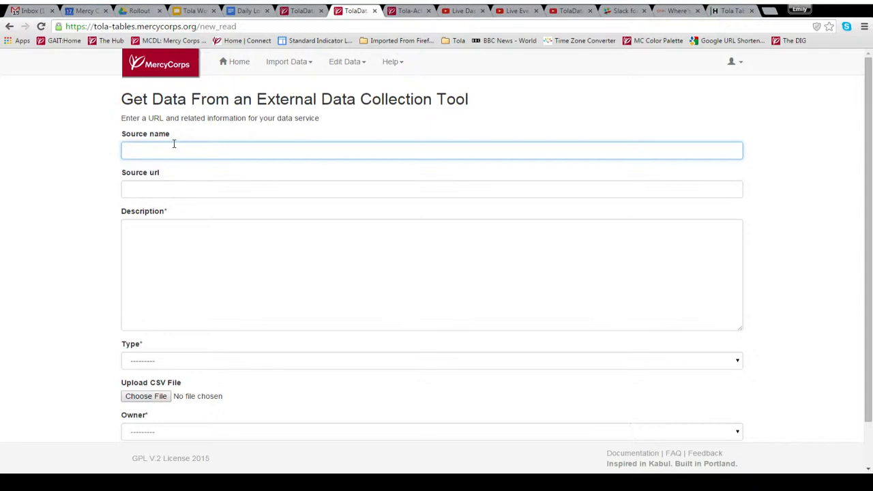
{"action": "type", "text": "Sampe"}
{"action": "key", "text": "BackSpace"}
{"action": "key", "text": "BackSpace"}
{"action": "type", "text": "le"}
{"action": "left_click", "coordinate": [143, 184]}
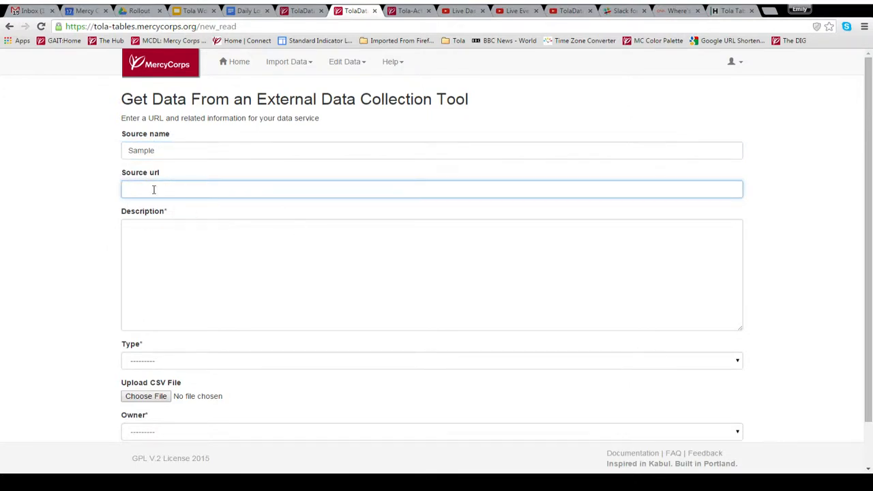
- Look over the description, type and owner fields of the external data source form
{"action": "left_click", "coordinate": [234, 266]}
{"action": "scroll", "coordinate": [311, 277], "scroll_direction": "down", "scroll_amount": 1}
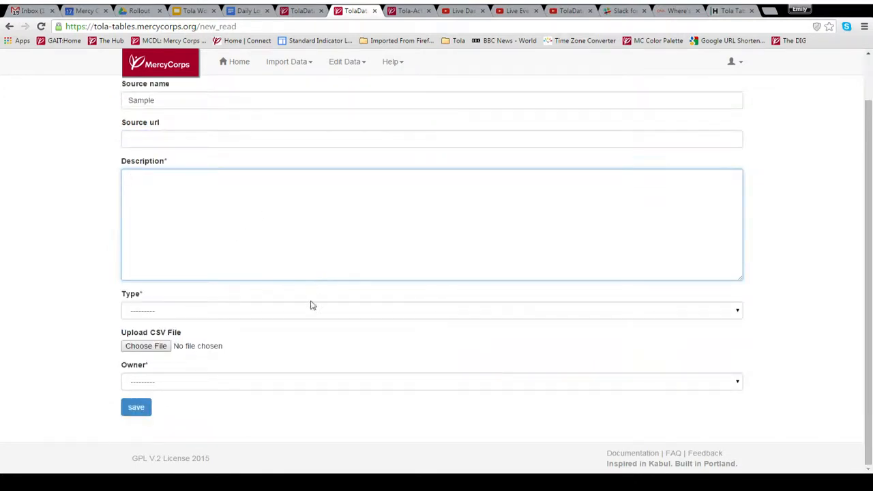
{"action": "left_click", "coordinate": [311, 307]}
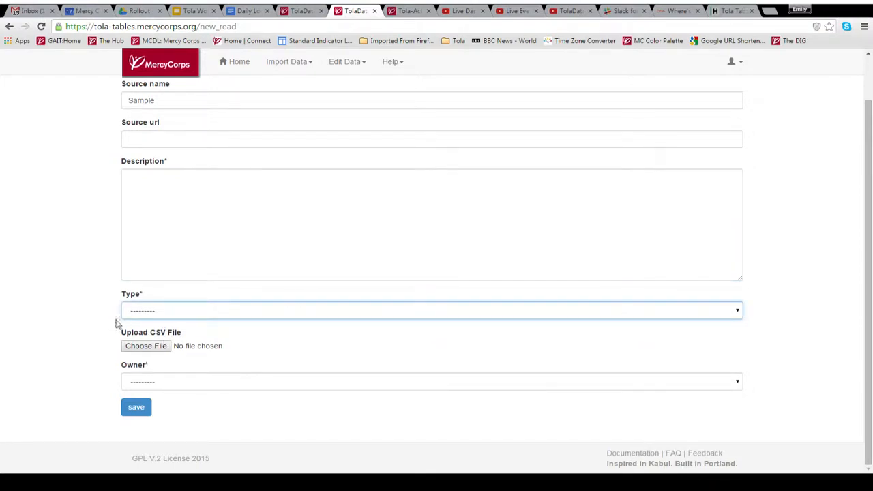
{"action": "left_click", "coordinate": [77, 306]}
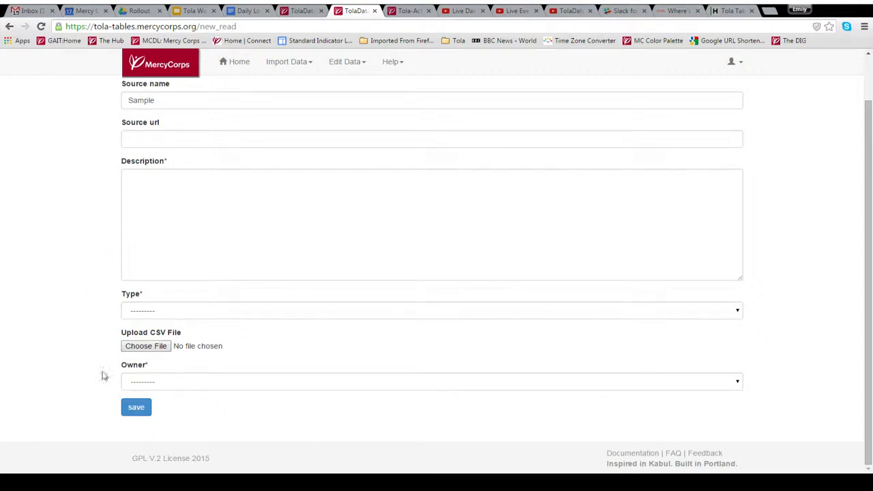
{"action": "left_click", "coordinate": [205, 387]}
{"action": "left_click", "coordinate": [5, 333]}
{"action": "scroll", "coordinate": [108, 289], "scroll_direction": "up", "scroll_amount": 1}
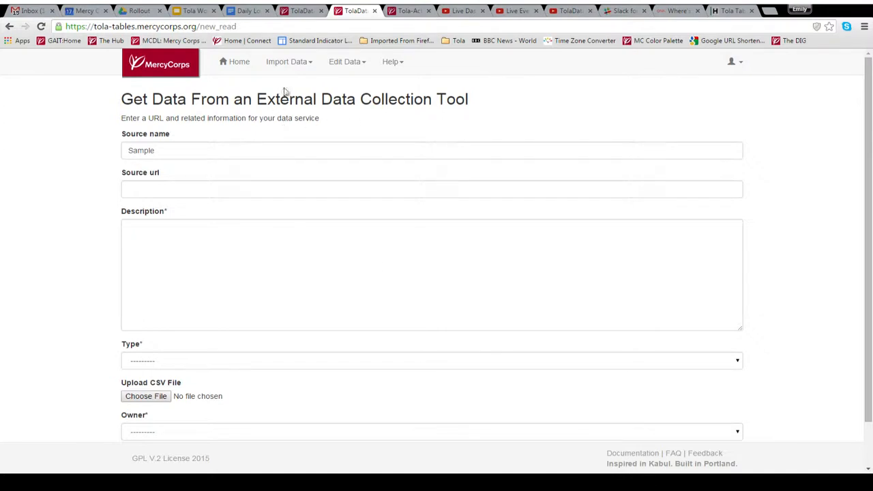
- View all existing data sources and open the list of data tables for editing
{"action": "left_click", "coordinate": [297, 64]}
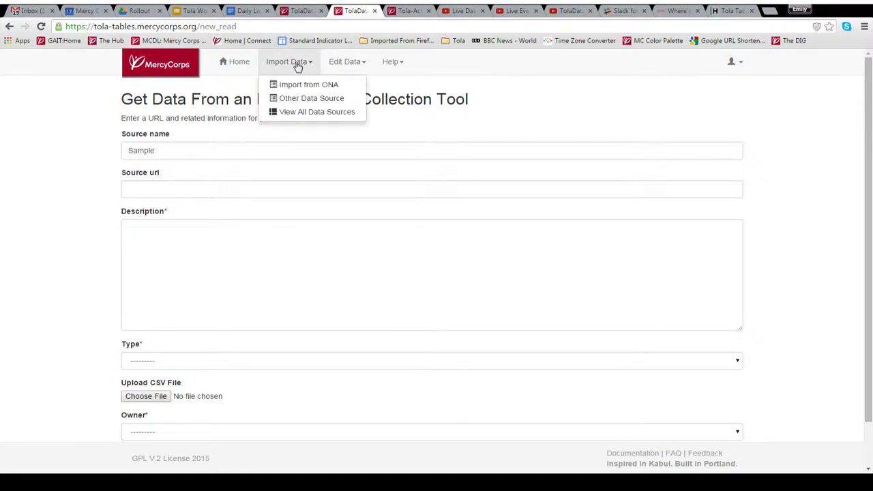
{"action": "left_click", "coordinate": [312, 113]}
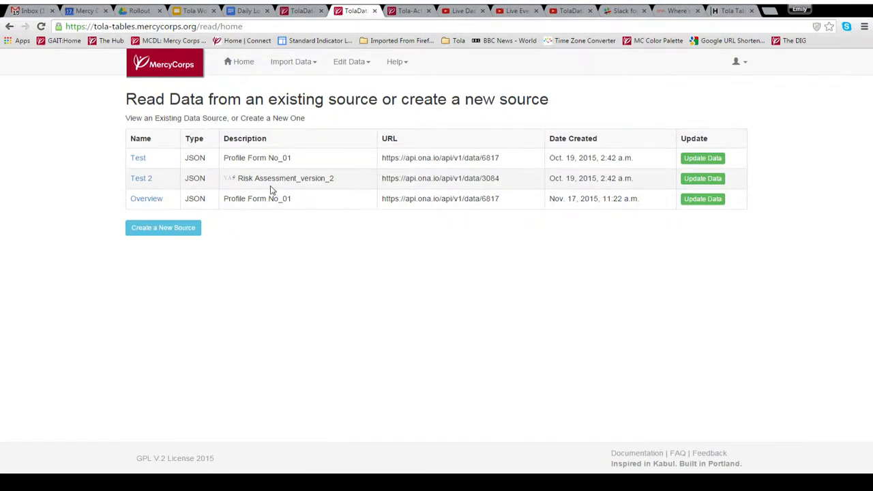
{"action": "left_click", "coordinate": [346, 62]}
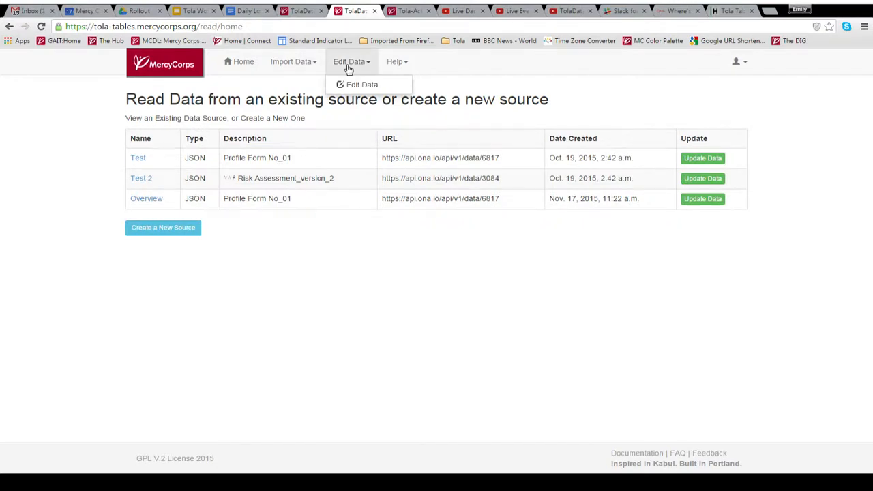
{"action": "left_click", "coordinate": [359, 86]}
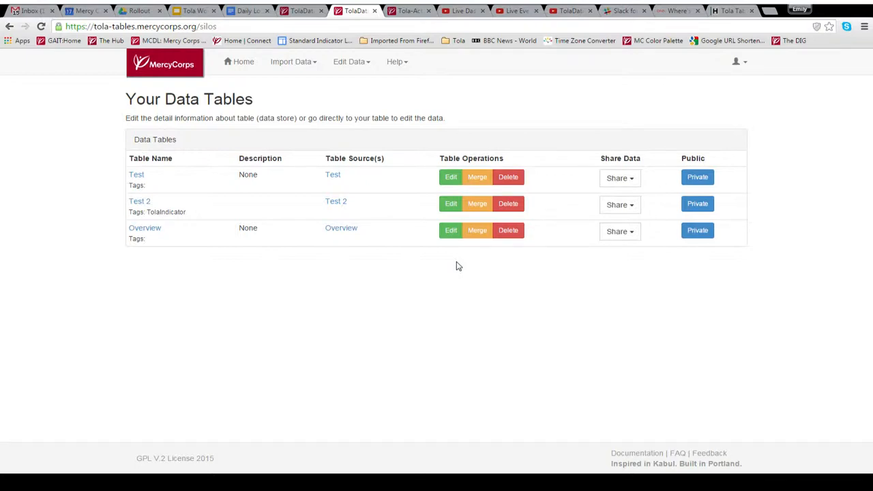
- Start merging the Test table into Test 2 and look over the columns of both tables
{"action": "left_click", "coordinate": [477, 178]}
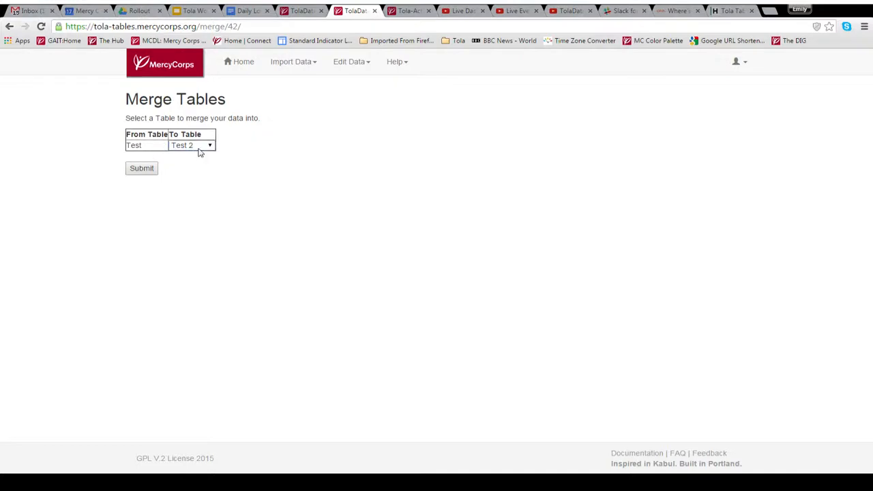
{"action": "left_click", "coordinate": [138, 172]}
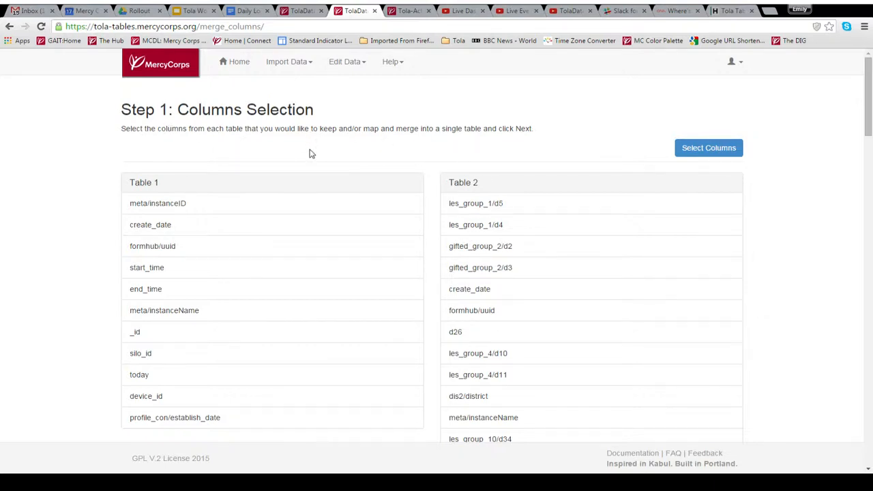
{"action": "scroll", "coordinate": [826, 300], "scroll_direction": "down", "scroll_amount": 2}
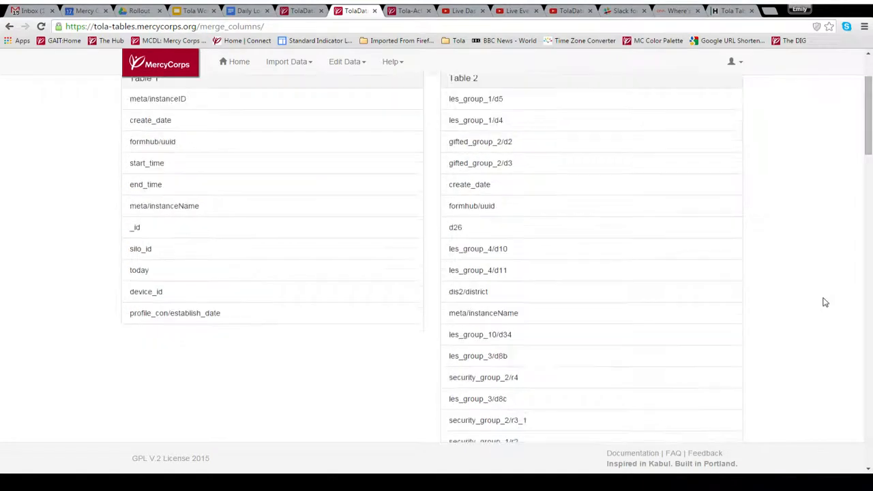
{"action": "scroll", "coordinate": [825, 302], "scroll_direction": "down", "scroll_amount": 2}
{"action": "scroll", "coordinate": [825, 302], "scroll_direction": "up", "scroll_amount": 4}
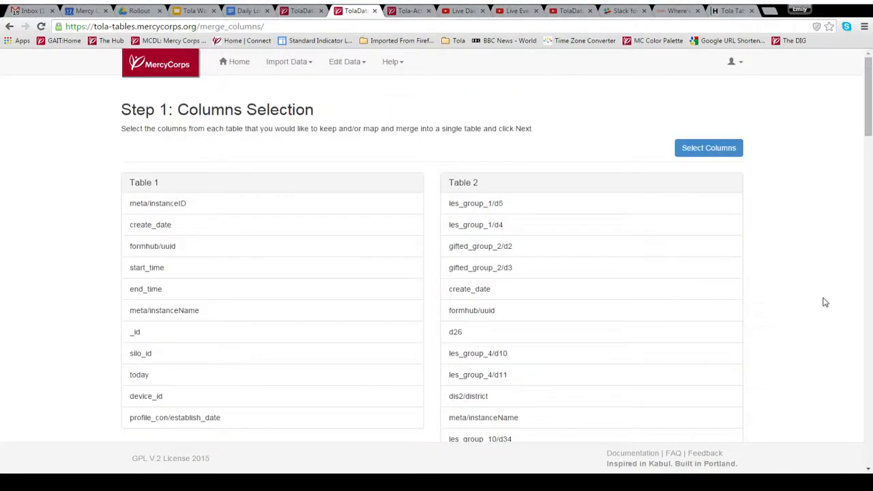
- Select the Table 1 columns meta/instanceID, create_date, formhub/uuid, start_time, end_time, meta/instanceName and _id for the merge
{"action": "left_click", "coordinate": [170, 212]}
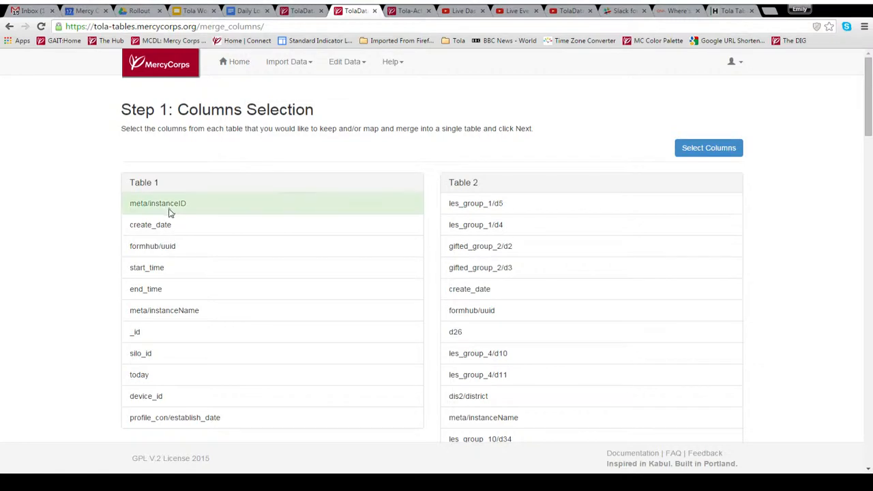
{"action": "left_click", "coordinate": [168, 234]}
{"action": "left_click", "coordinate": [169, 244]}
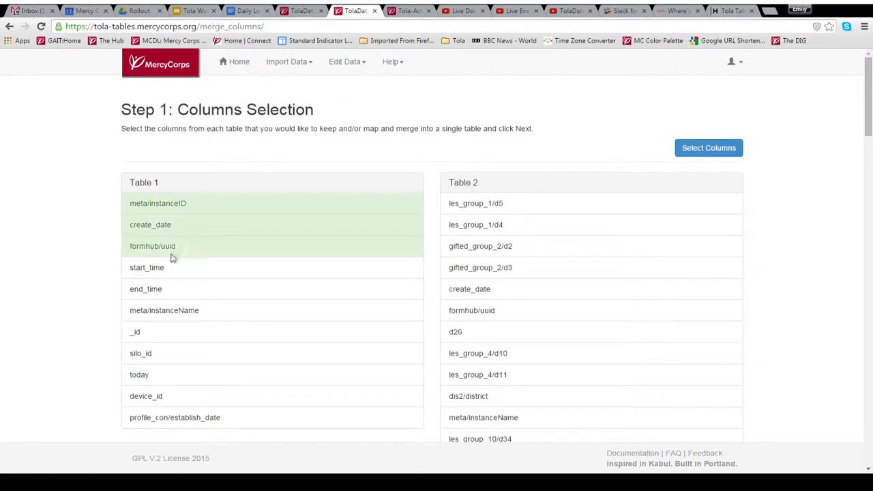
{"action": "left_click", "coordinate": [171, 252]}
{"action": "left_click", "coordinate": [163, 245]}
{"action": "left_click", "coordinate": [161, 273]}
{"action": "left_click", "coordinate": [162, 292]}
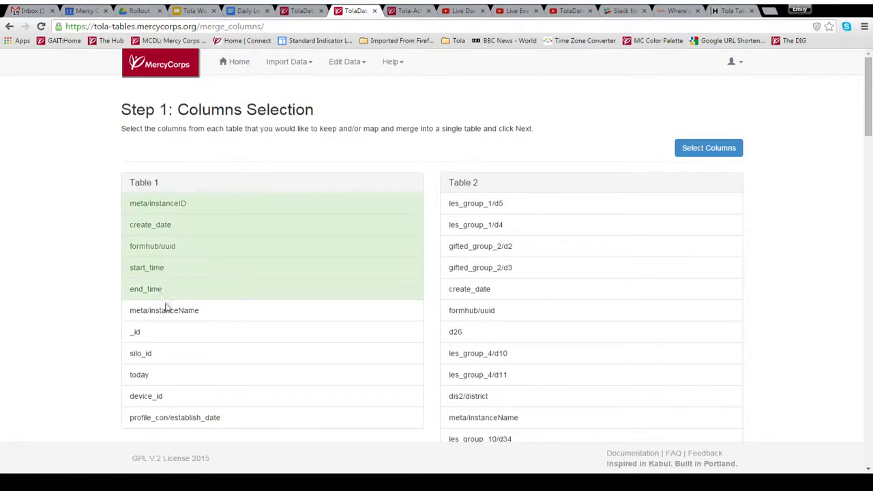
{"action": "left_click", "coordinate": [169, 311]}
{"action": "left_click", "coordinate": [164, 341]}
- Select the Table 2 columns les_group_1/d5, les_group_1/d4, gifted_group_2/d2, gifted_group_2/d3 and formhub/uuid for the merge
{"action": "left_click", "coordinate": [503, 204]}
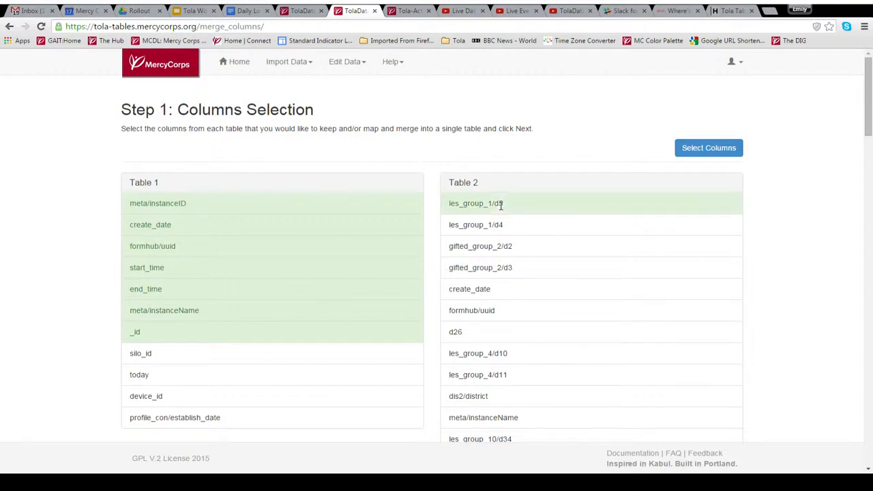
{"action": "left_click", "coordinate": [502, 226]}
{"action": "left_click", "coordinate": [508, 247]}
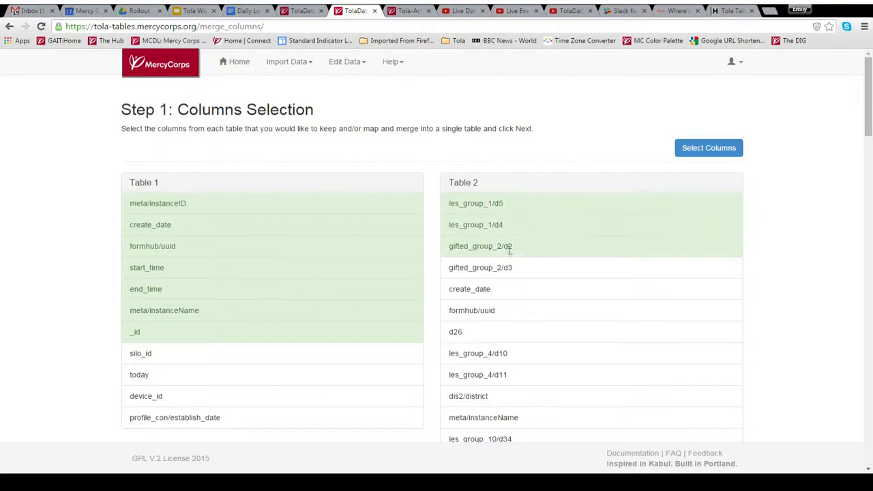
{"action": "left_click", "coordinate": [515, 271]}
{"action": "left_click", "coordinate": [522, 311]}
- Add Table 2's meta/instanceName, les_group_3/d8b, security_group_2/r4, les_group_3/d8c, security_group_2/r3_1 and security_group_1/r2 columns, and confirm the column selection
{"action": "scroll", "coordinate": [556, 363], "scroll_direction": "down", "scroll_amount": 2}
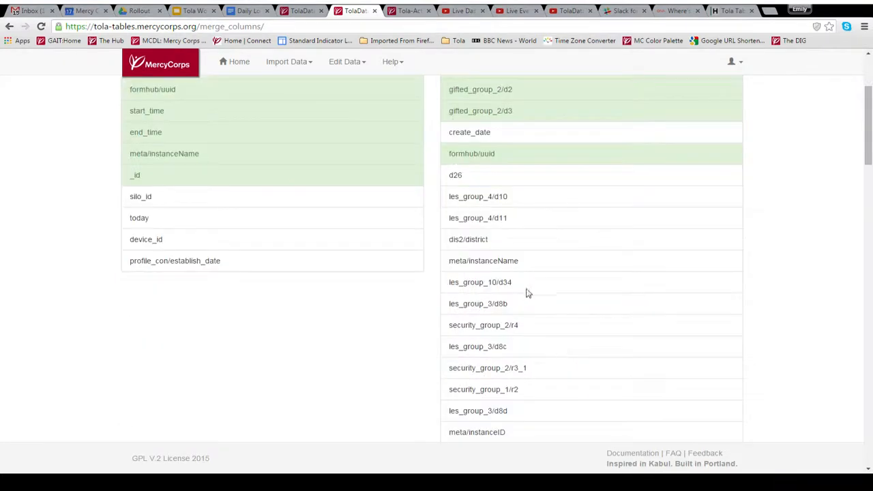
{"action": "left_click", "coordinate": [529, 265]}
{"action": "left_click", "coordinate": [542, 305]}
{"action": "left_click", "coordinate": [541, 327]}
{"action": "left_click", "coordinate": [536, 346]}
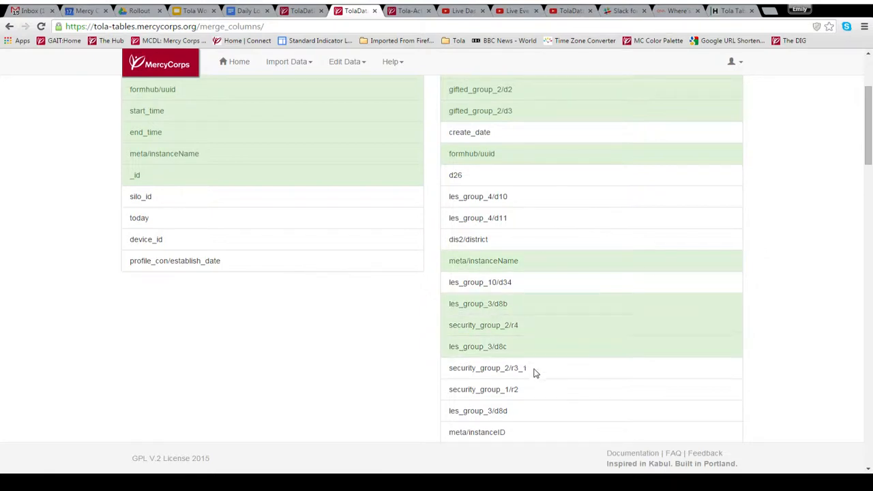
{"action": "left_click", "coordinate": [535, 369]}
{"action": "scroll", "coordinate": [549, 374], "scroll_direction": "down", "scroll_amount": 2}
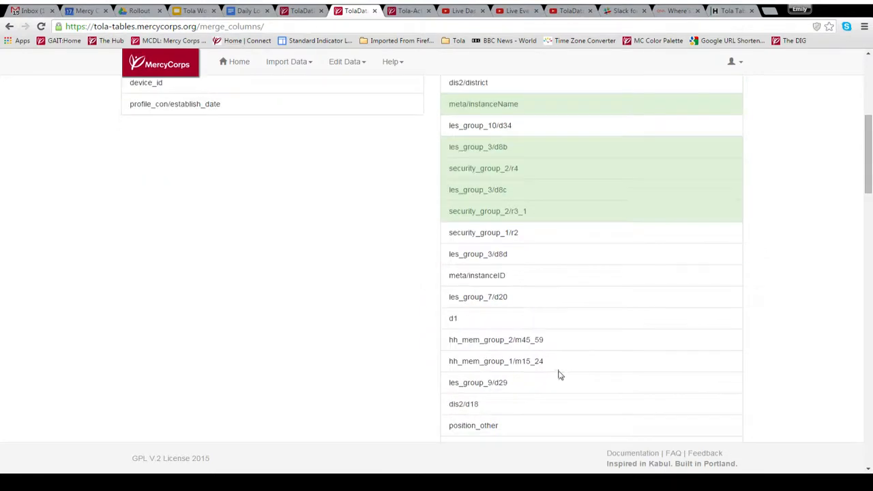
{"action": "left_click", "coordinate": [508, 233]}
{"action": "scroll", "coordinate": [556, 297], "scroll_direction": "up", "scroll_amount": 4}
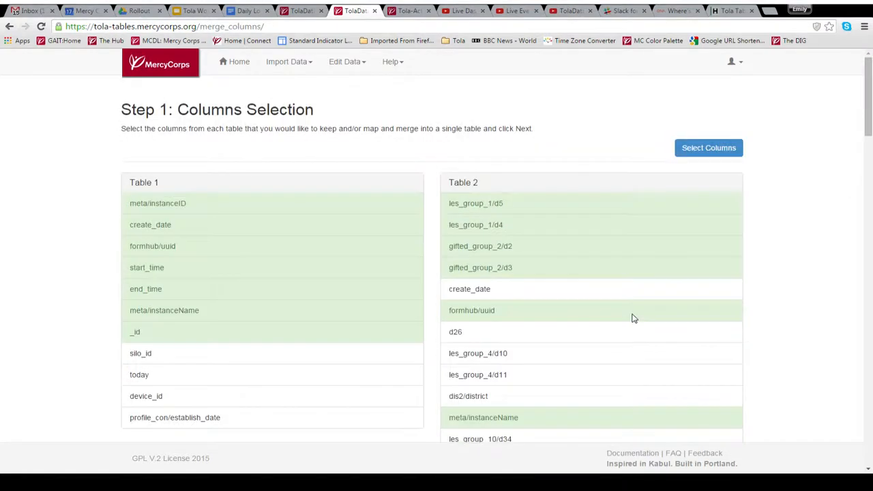
{"action": "left_click", "coordinate": [710, 148]}
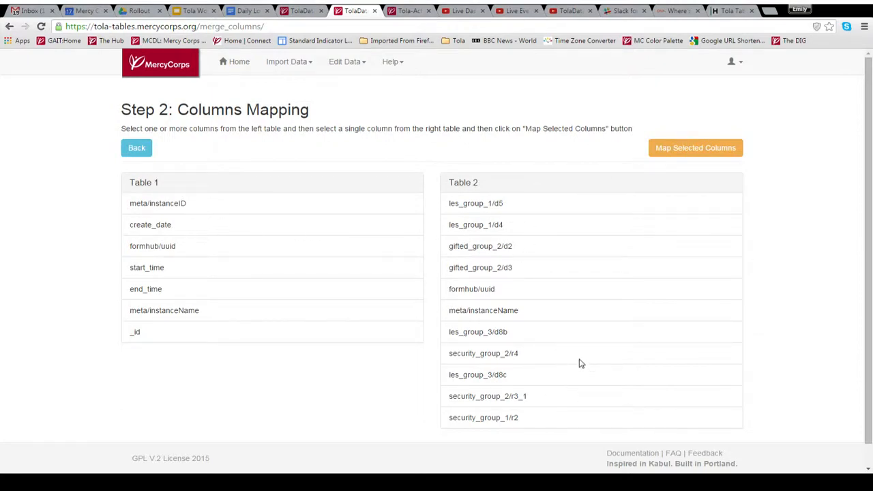
- Map Table 1's meta/instanceID column to Table 2's meta/instanceName column
{"action": "left_click", "coordinate": [189, 212]}
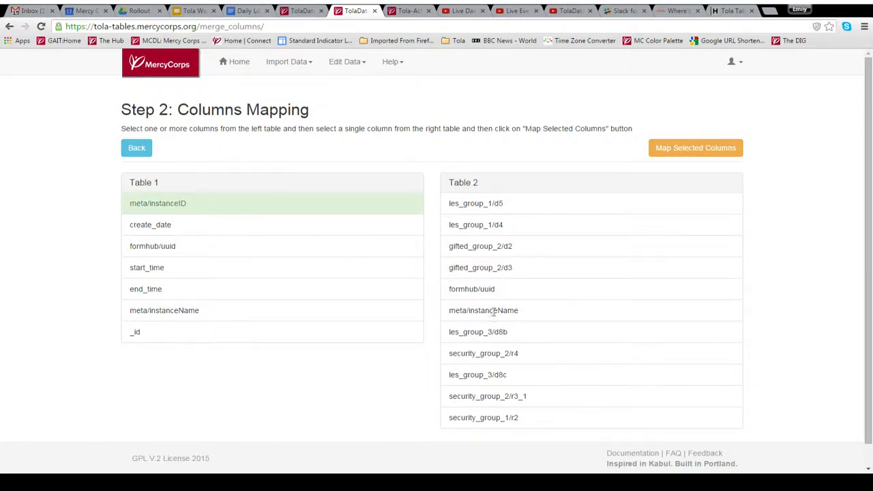
{"action": "left_click", "coordinate": [532, 320]}
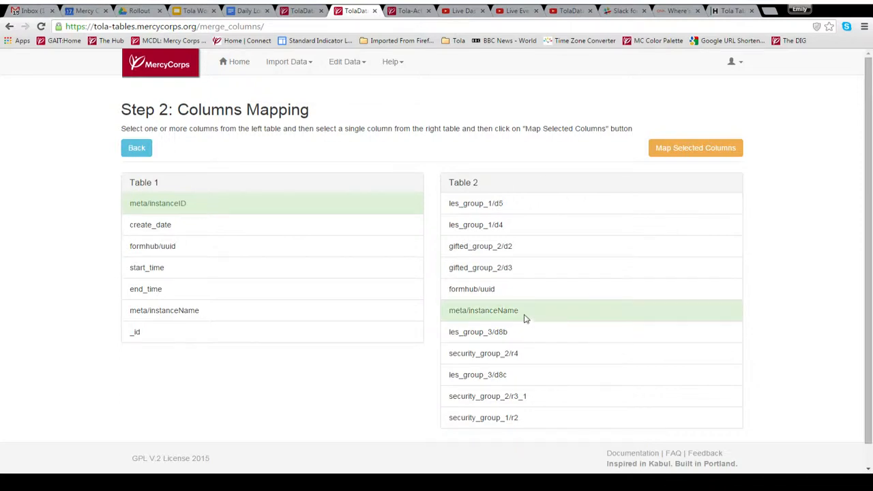
{"action": "left_click", "coordinate": [713, 154]}
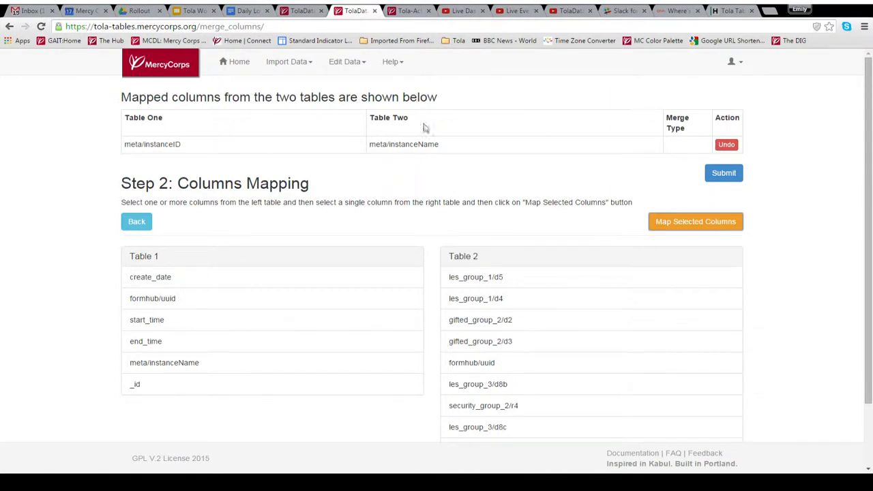
- Map Table 1's create_date and formhub/uuid columns to Table 2's formhub/uuid column, using Concatenate as the merge type
{"action": "scroll", "coordinate": [798, 178], "scroll_direction": "down", "scroll_amount": 2}
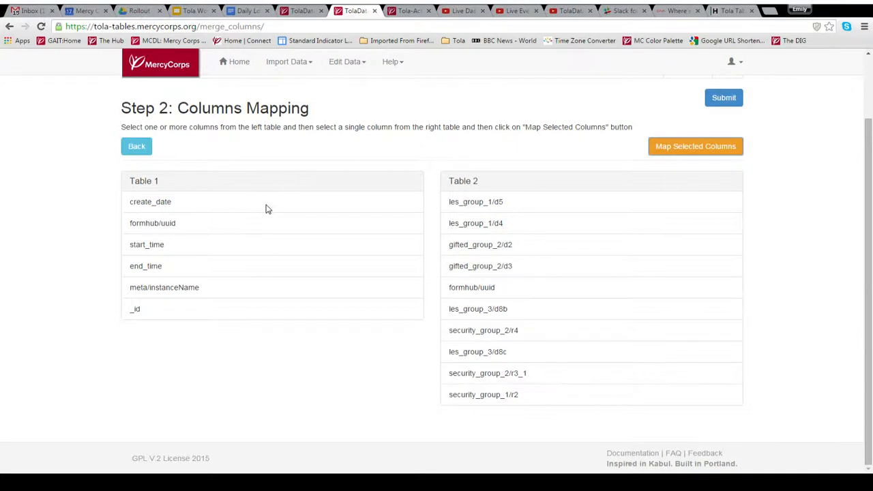
{"action": "left_click", "coordinate": [188, 231]}
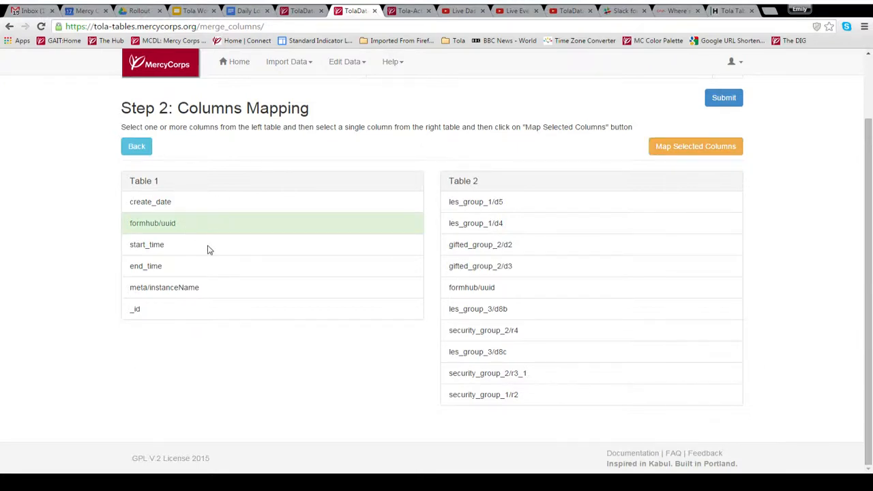
{"action": "left_click", "coordinate": [196, 205]}
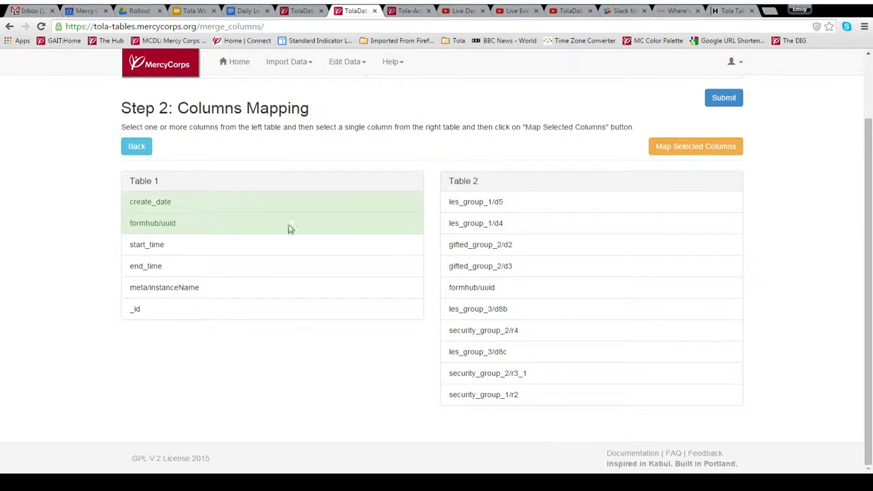
{"action": "left_click", "coordinate": [515, 291]}
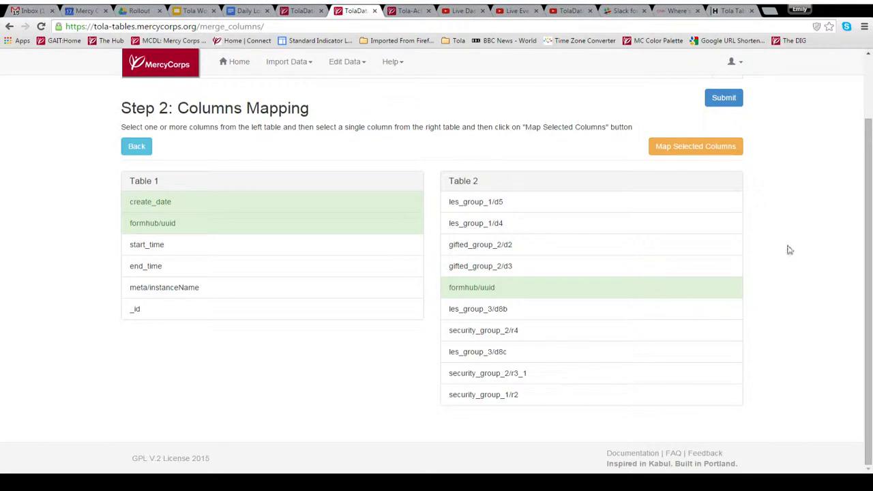
{"action": "scroll", "coordinate": [844, 303], "scroll_direction": "up", "scroll_amount": 1}
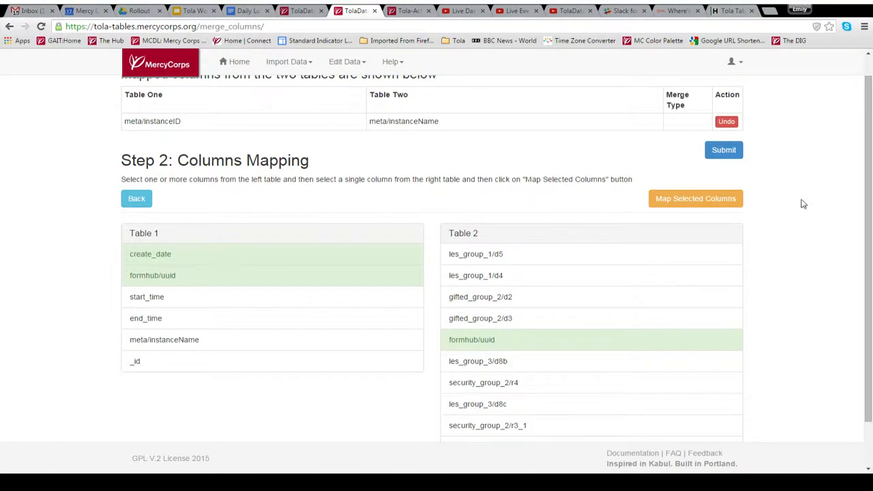
{"action": "left_click", "coordinate": [709, 199]}
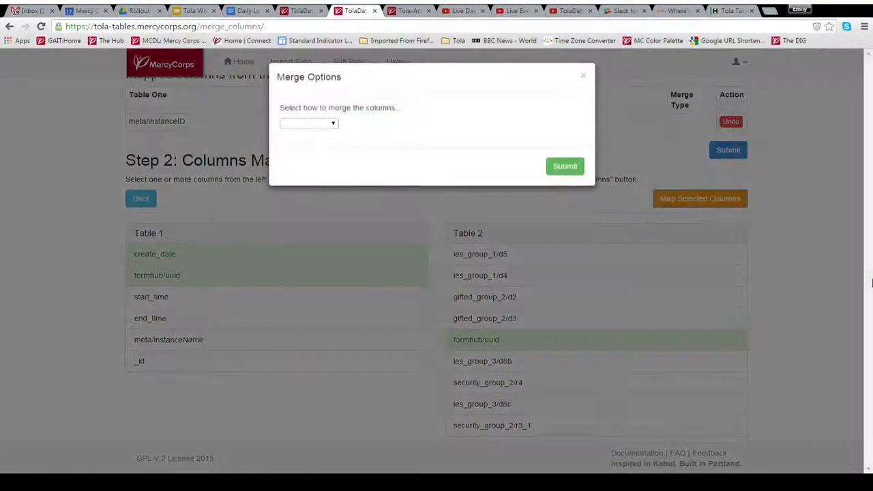
{"action": "left_click", "coordinate": [328, 129]}
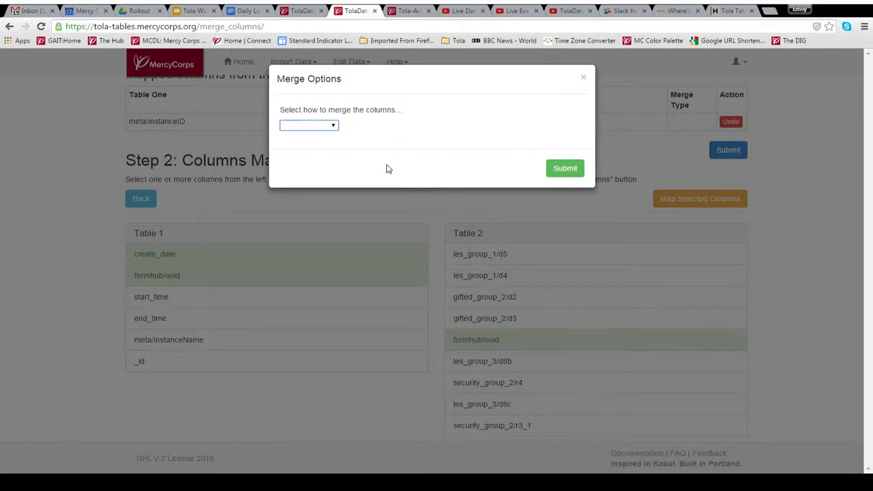
{"action": "left_click", "coordinate": [309, 125]}
{"action": "left_click", "coordinate": [310, 141]}
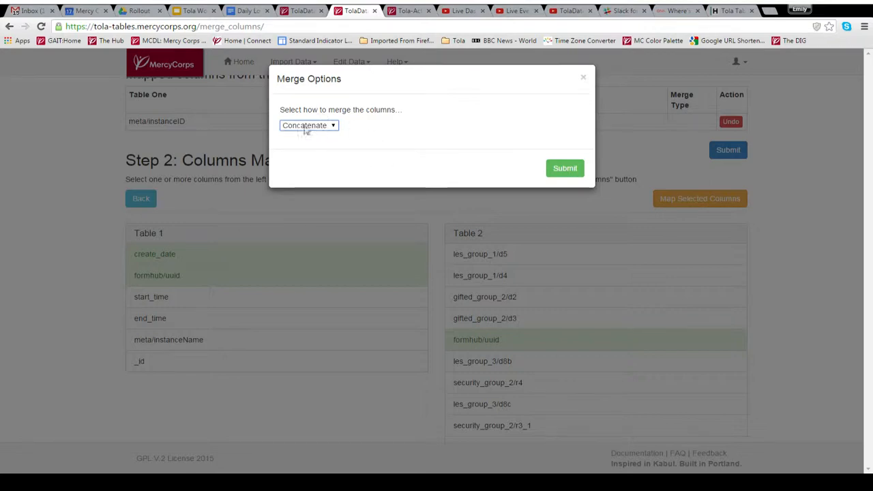
{"action": "left_click", "coordinate": [567, 172]}
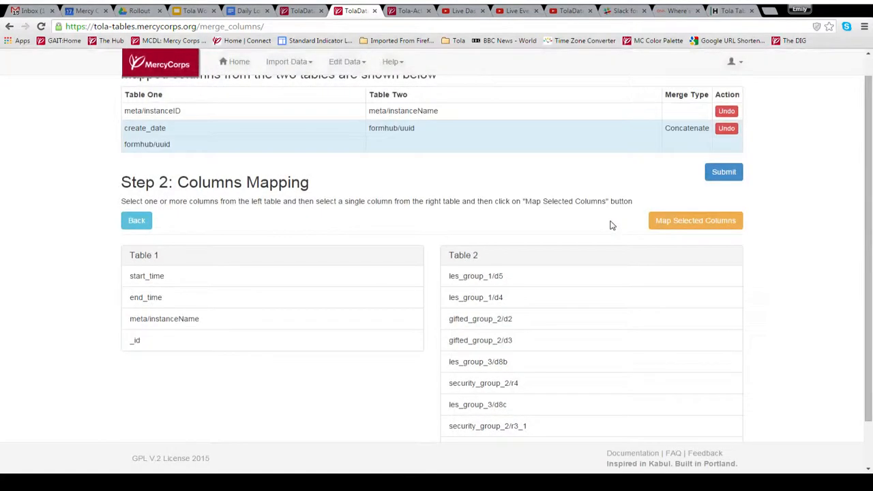
- Submit the column mappings to merge the tables and open the merged table
{"action": "scroll", "coordinate": [782, 212], "scroll_direction": "up", "scroll_amount": 1}
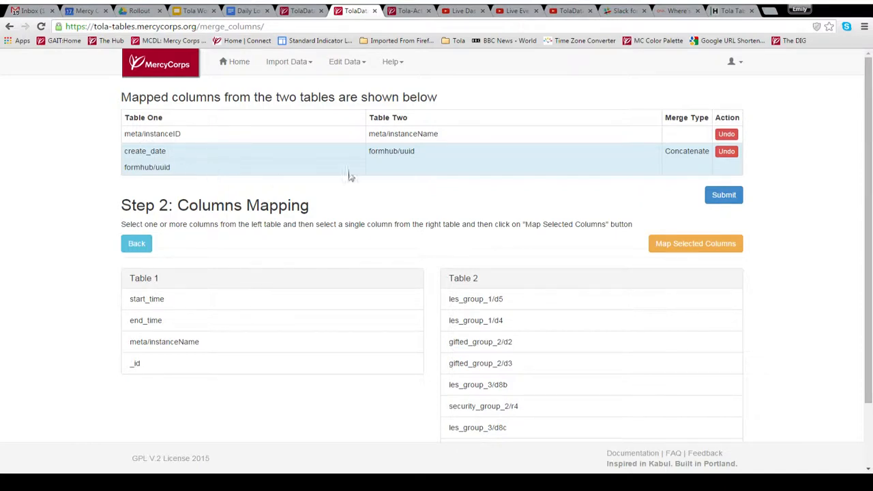
{"action": "left_click", "coordinate": [723, 196]}
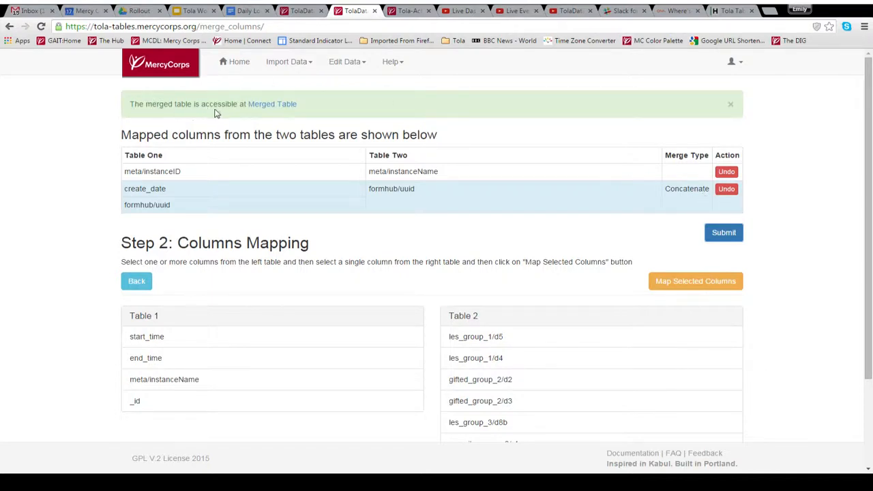
{"action": "left_click", "coordinate": [270, 108]}
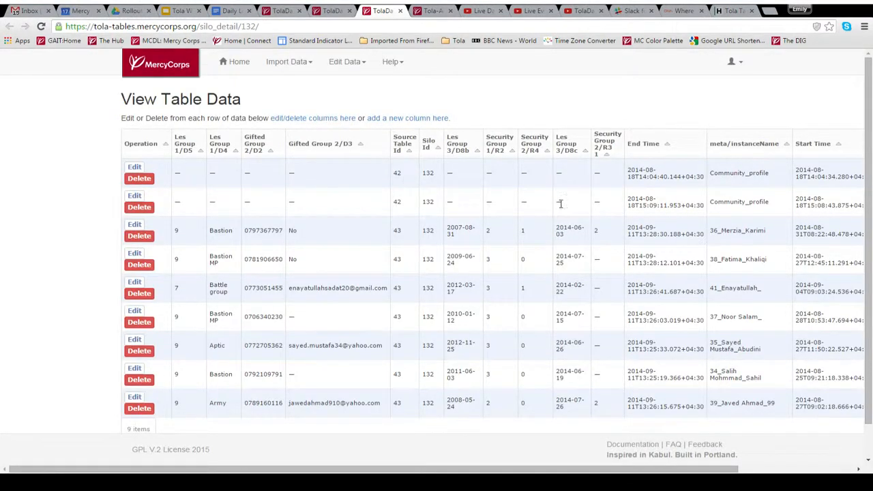
- Look over the merged table's rows and columns and compare them with the column mappings
{"action": "scroll", "coordinate": [377, 296], "scroll_direction": "down", "scroll_amount": 1}
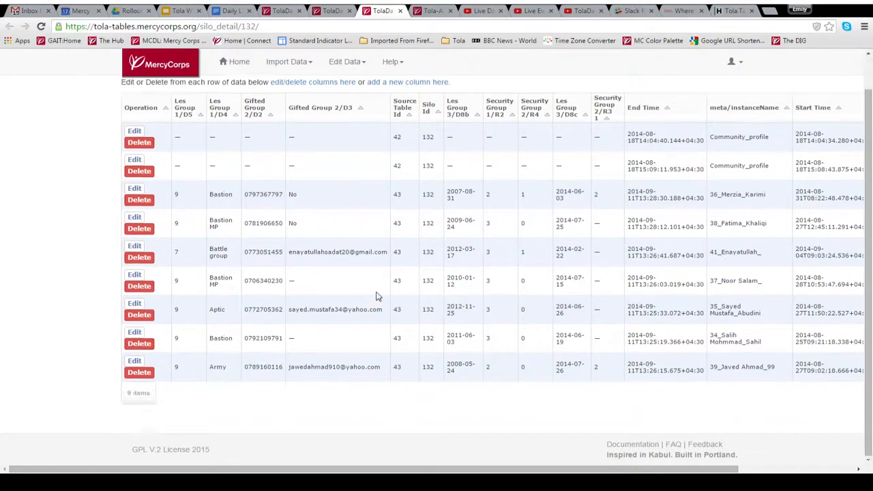
{"action": "scroll", "coordinate": [377, 296], "scroll_direction": "up", "scroll_amount": 1}
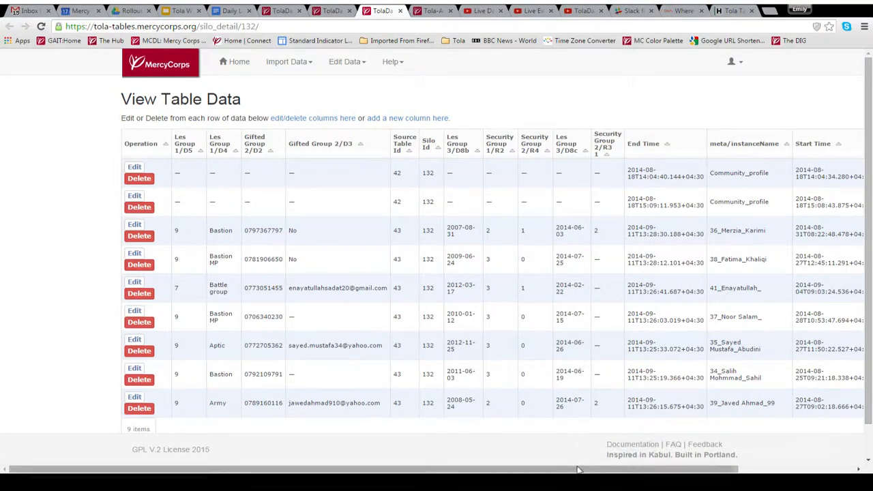
{"action": "left_click_drag", "start_coordinate": [576, 469], "coordinate": [694, 469]}
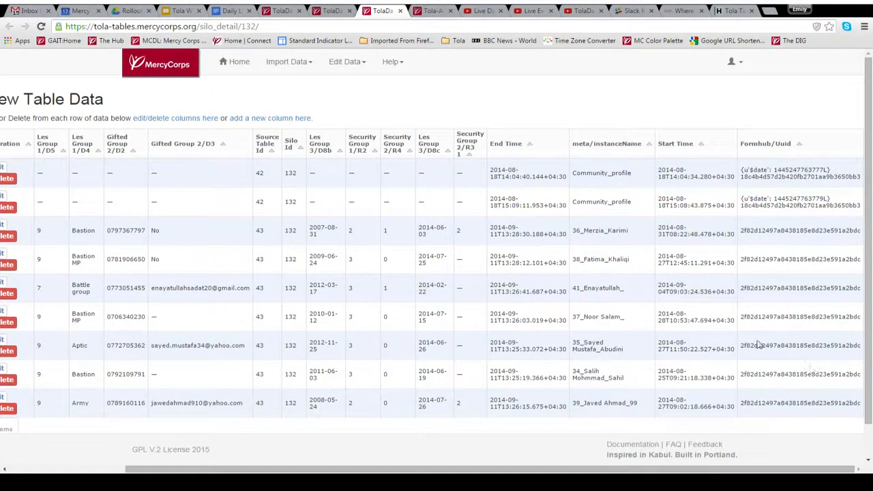
{"action": "left_click", "coordinate": [319, 8]}
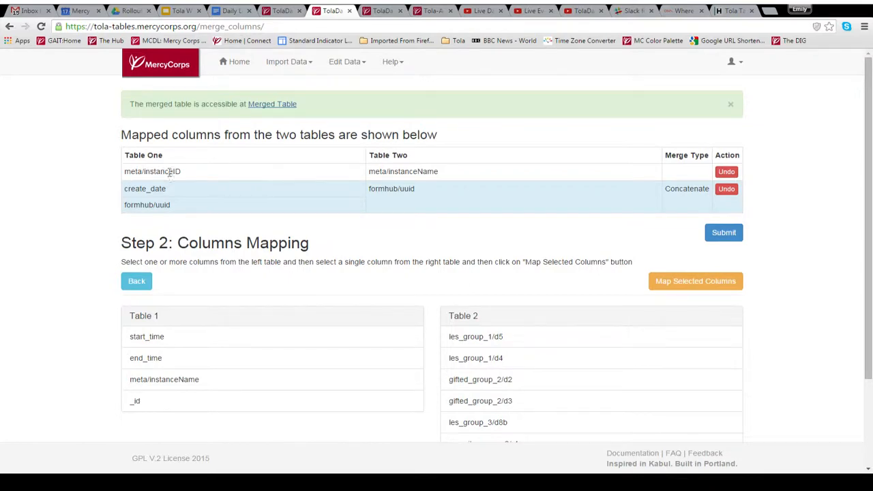
{"action": "left_click", "coordinate": [381, 10]}
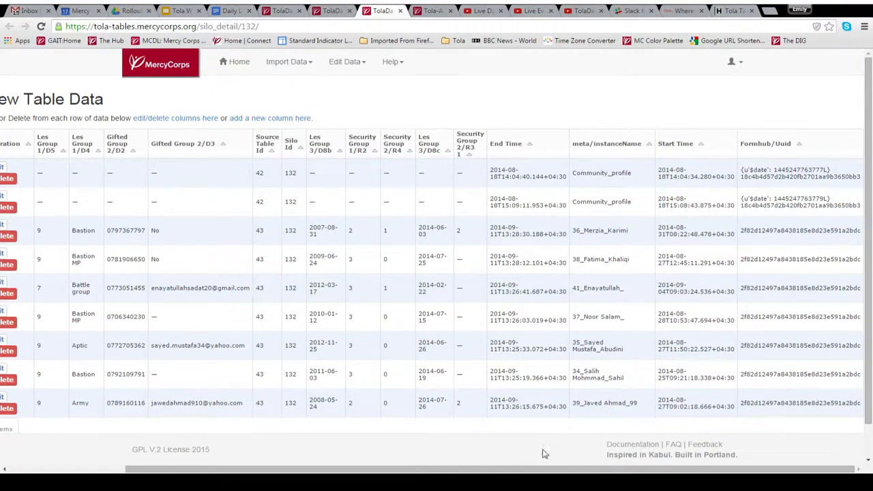
{"action": "left_click_drag", "start_coordinate": [513, 470], "coordinate": [377, 469]}
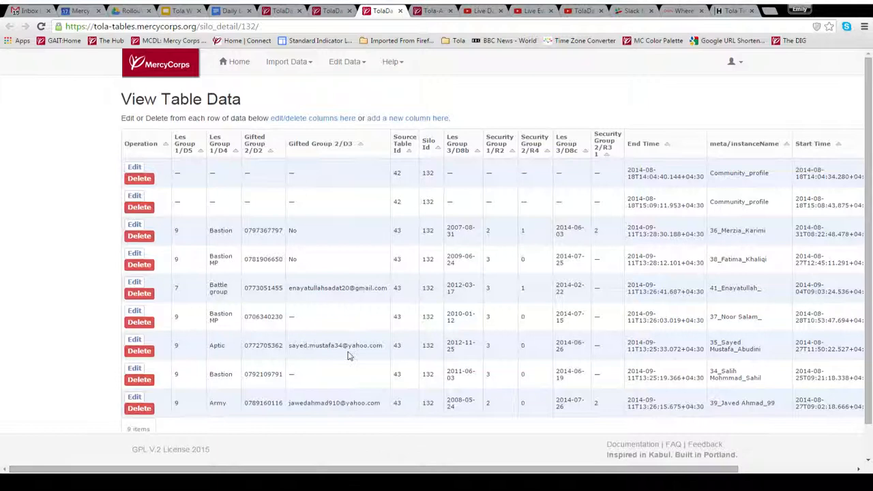
- Open the merged table's columns for renaming or deleting
{"action": "left_click", "coordinate": [314, 119]}
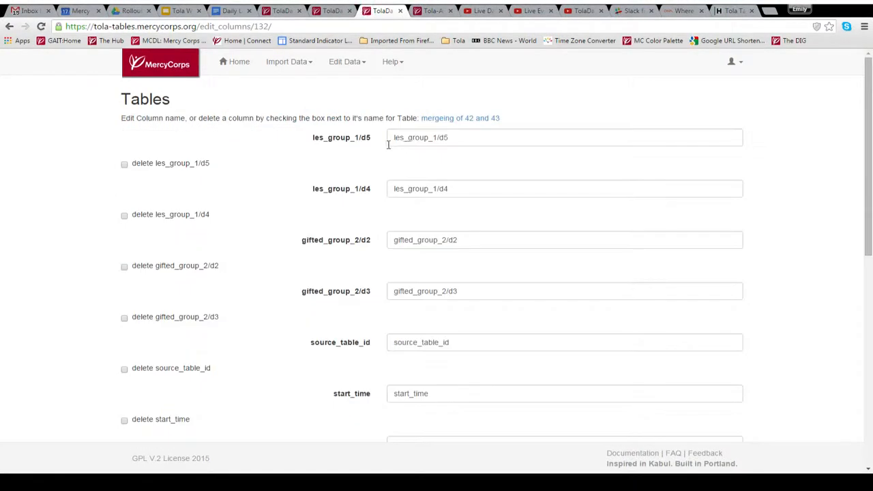
{"action": "scroll", "coordinate": [591, 206], "scroll_direction": "down", "scroll_amount": 1}
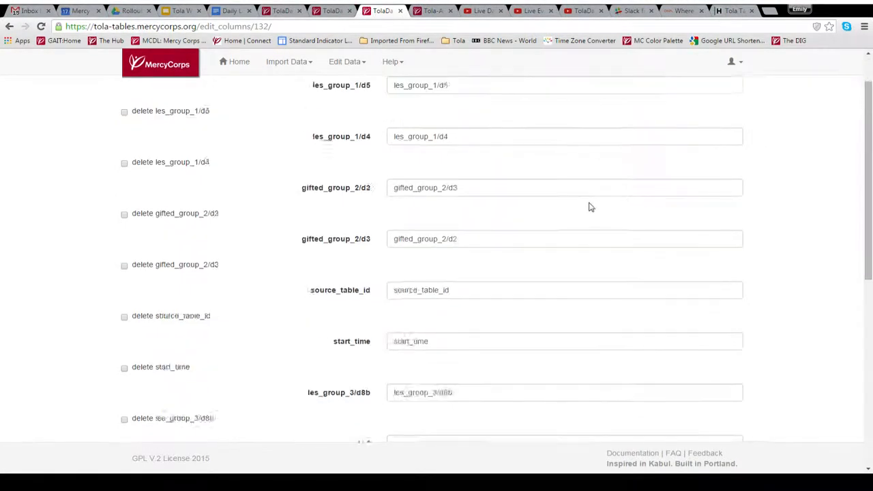
{"action": "scroll", "coordinate": [590, 207], "scroll_direction": "up", "scroll_amount": 1}
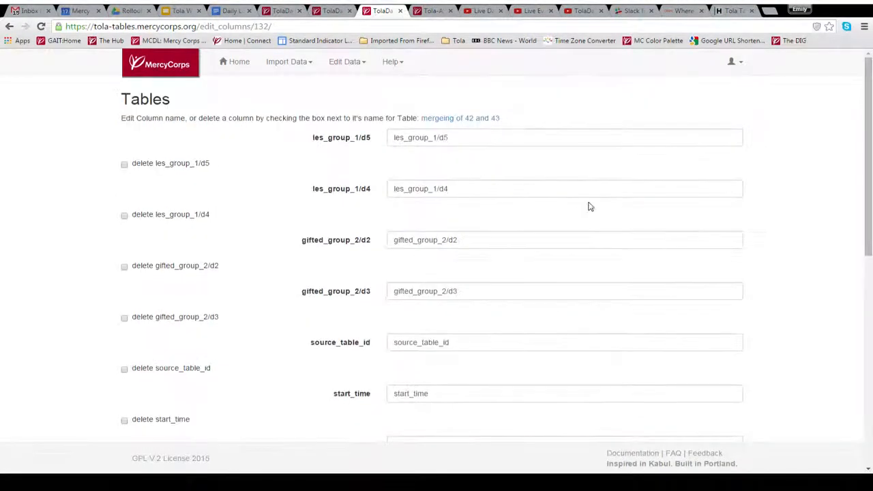
- Mark the les_group_1/d5 column for deletion and look over the other columns
{"action": "left_click", "coordinate": [125, 166]}
{"action": "scroll", "coordinate": [603, 198], "scroll_direction": "down", "scroll_amount": 5}
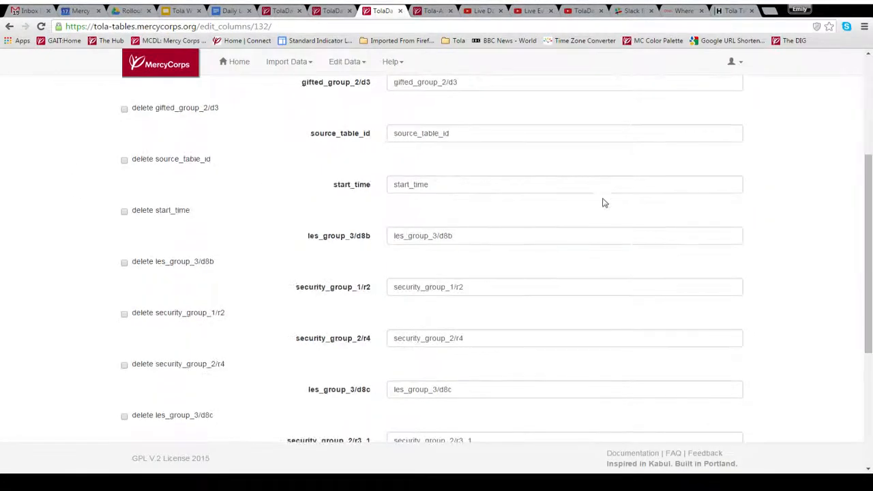
{"action": "scroll", "coordinate": [573, 208], "scroll_direction": "up", "scroll_amount": 5}
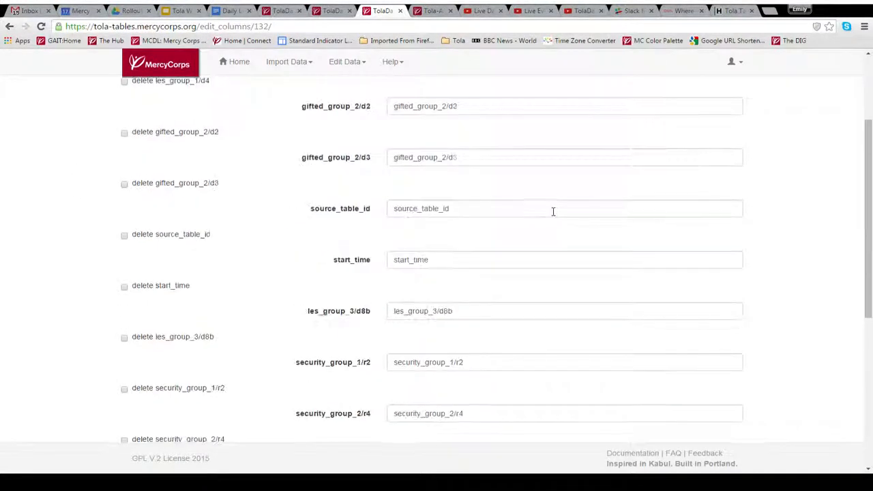
{"action": "scroll", "coordinate": [553, 211], "scroll_direction": "up", "scroll_amount": 1}
{"action": "scroll", "coordinate": [470, 153], "scroll_direction": "up", "scroll_amount": 2}
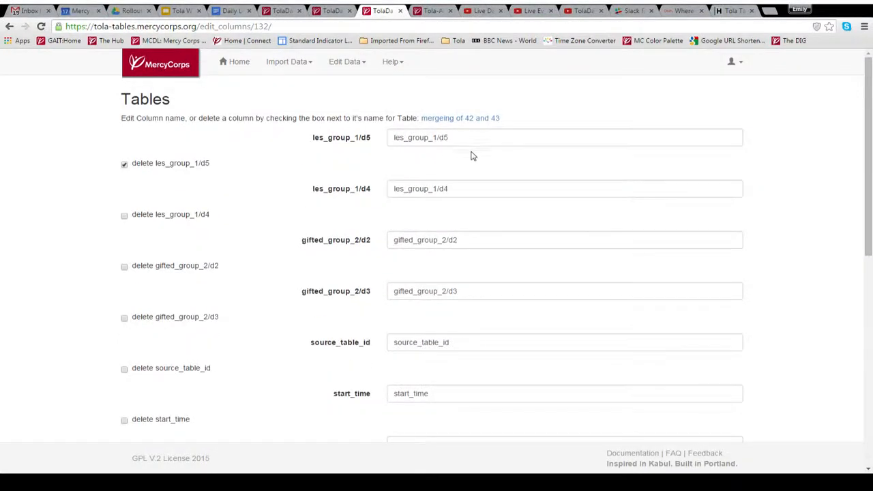
- Rename the les_group_1/d5 column to "test 1", clear its deletion mark and save the column changes
{"action": "left_click", "coordinate": [470, 137]}
{"action": "triple_click", "coordinate": [471, 138]}
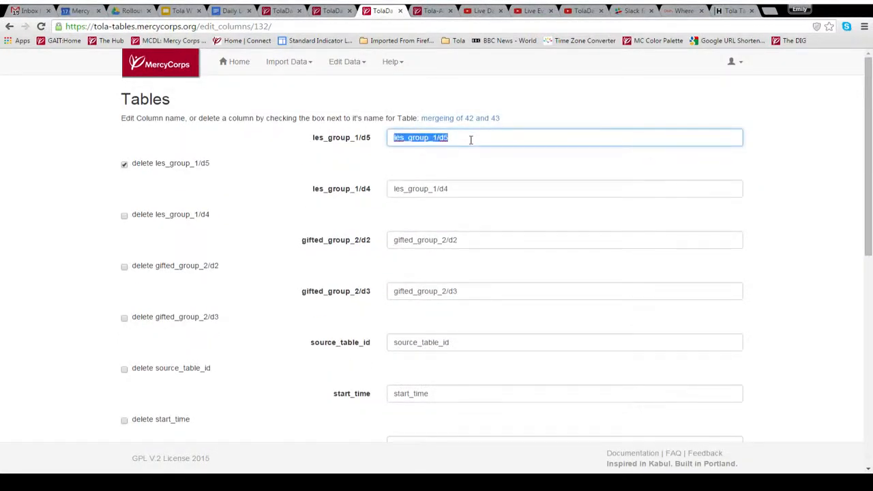
{"action": "type", "text": "test 1"}
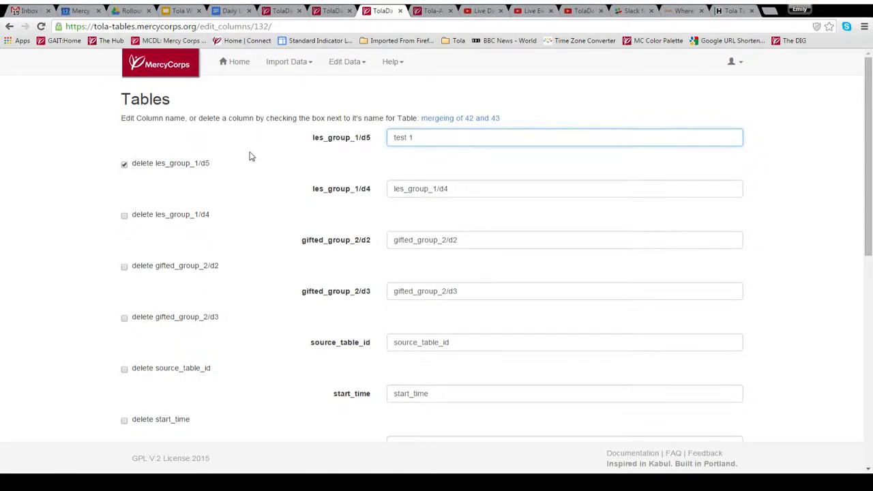
{"action": "left_click", "coordinate": [124, 164]}
{"action": "scroll", "coordinate": [52, 225], "scroll_direction": "down", "scroll_amount": 10}
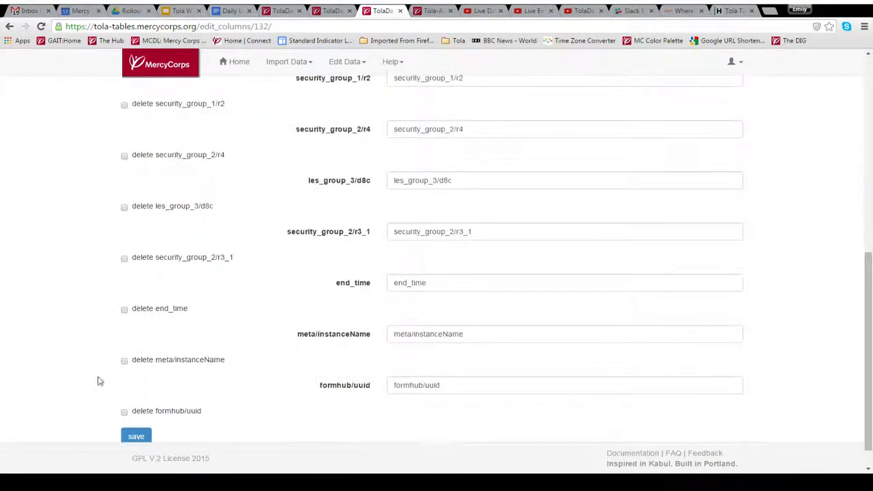
{"action": "left_click", "coordinate": [139, 437]}
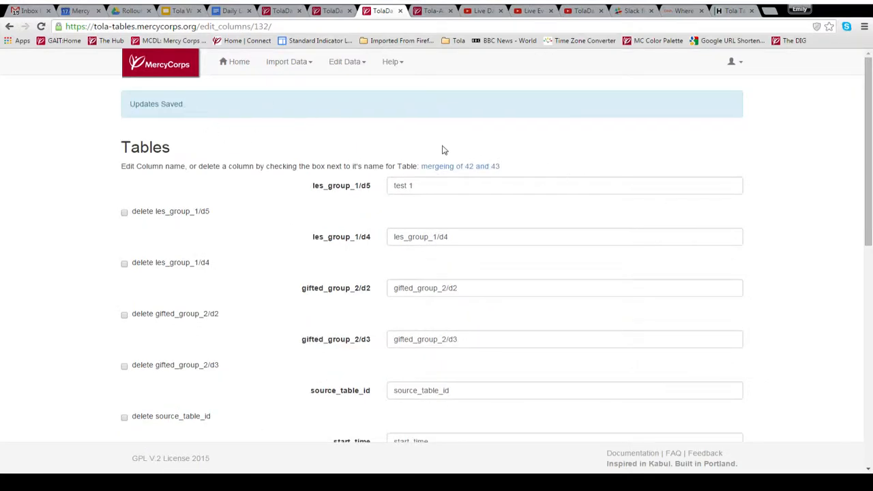
- Return to the merged table's data and open its first record for editing
{"action": "scroll", "coordinate": [551, 150], "scroll_direction": "down", "scroll_amount": 1}
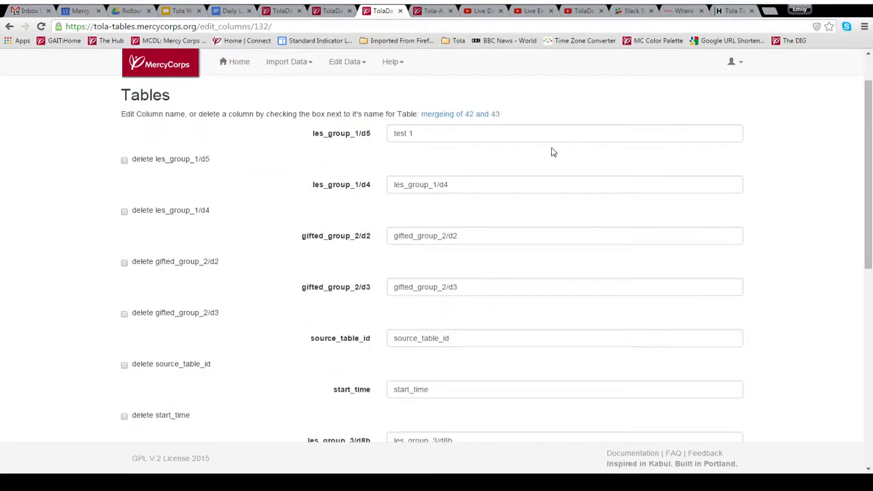
{"action": "scroll", "coordinate": [539, 157], "scroll_direction": "down", "scroll_amount": 5}
{"action": "scroll", "coordinate": [551, 197], "scroll_direction": "down", "scroll_amount": 3}
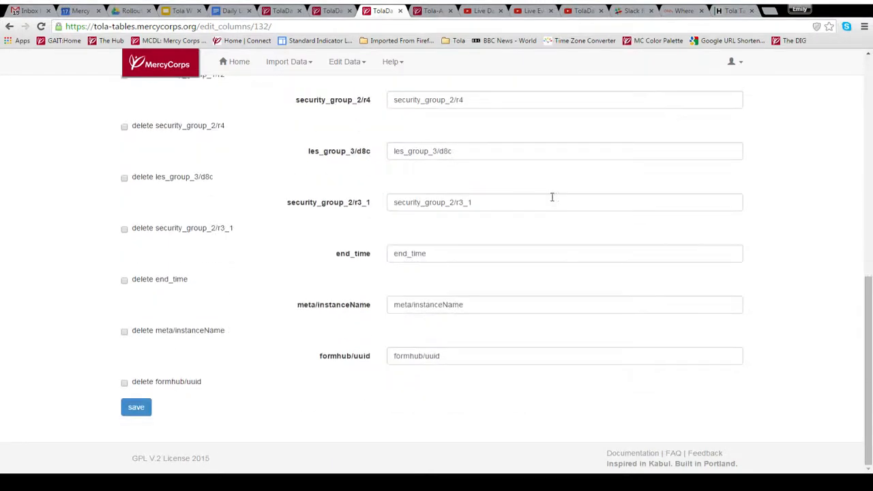
{"action": "scroll", "coordinate": [551, 198], "scroll_direction": "up", "scroll_amount": 7}
{"action": "left_click", "coordinate": [448, 140]}
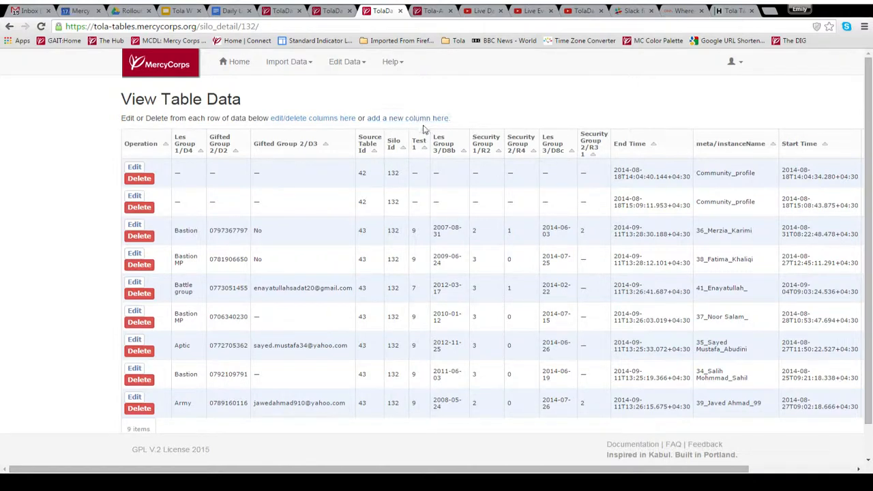
{"action": "left_click", "coordinate": [152, 178]}
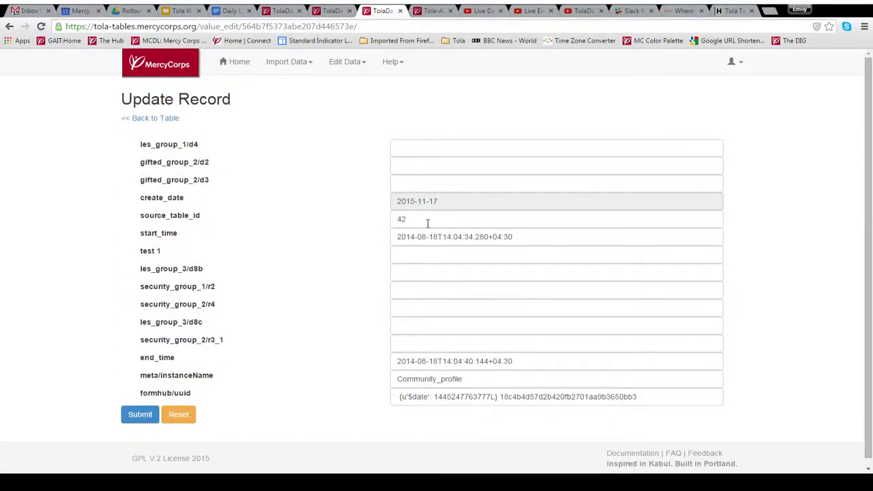
- Set the first record's source_table_id to 74, submit it and check the merged table's data
{"action": "left_click", "coordinate": [429, 223]}
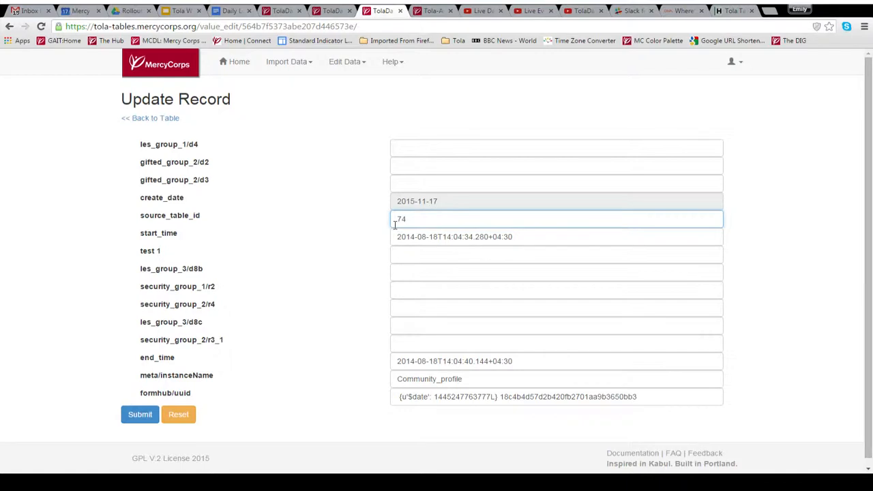
{"action": "left_click", "coordinate": [141, 416]}
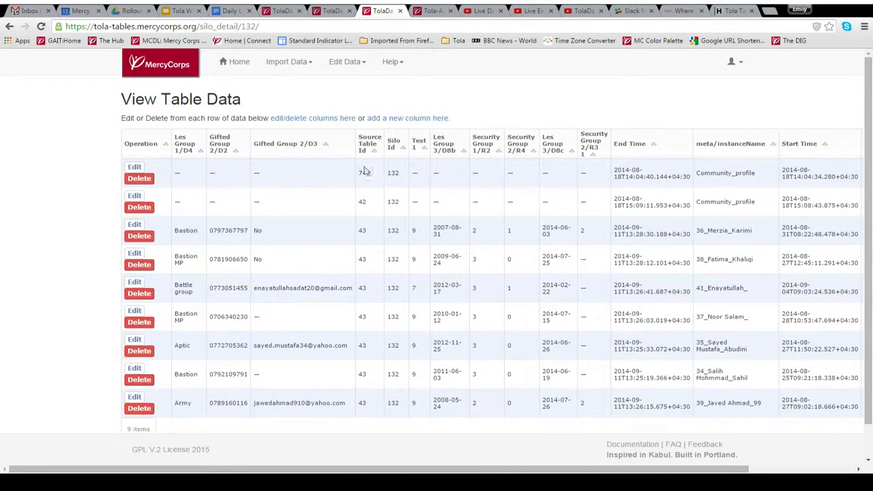
{"action": "scroll", "coordinate": [369, 314], "scroll_direction": "down", "scroll_amount": 1}
{"action": "scroll", "coordinate": [380, 314], "scroll_direction": "up", "scroll_amount": 1}
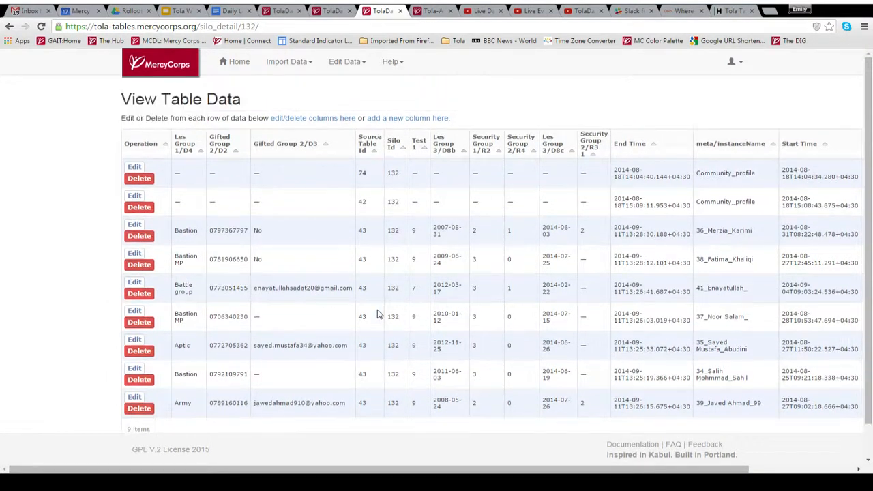
- Open the merged table's details from the data tables list, rename it "Final Table" and describe it as "merged data set from test and test 2"
{"action": "left_click", "coordinate": [356, 64]}
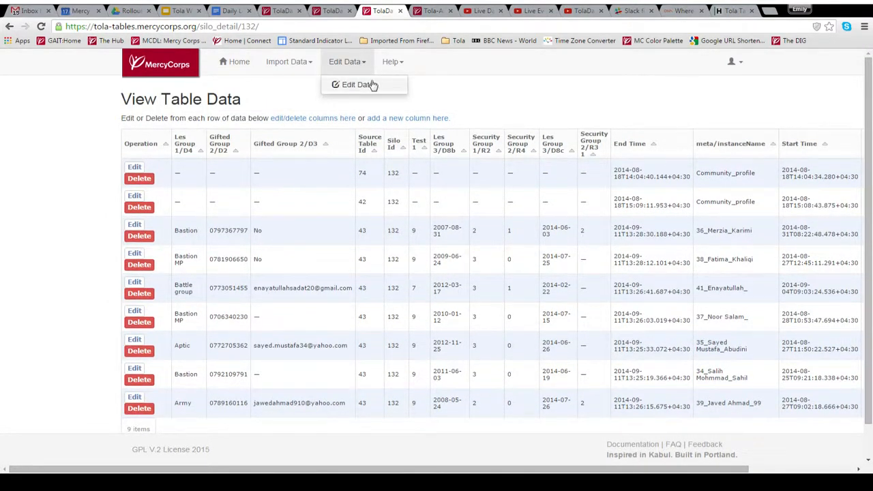
{"action": "left_click", "coordinate": [372, 85]}
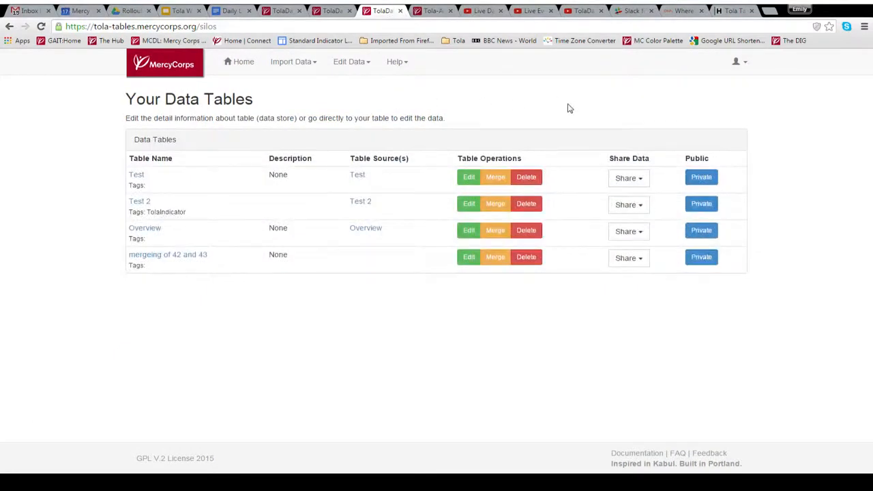
{"action": "left_click", "coordinate": [175, 258]}
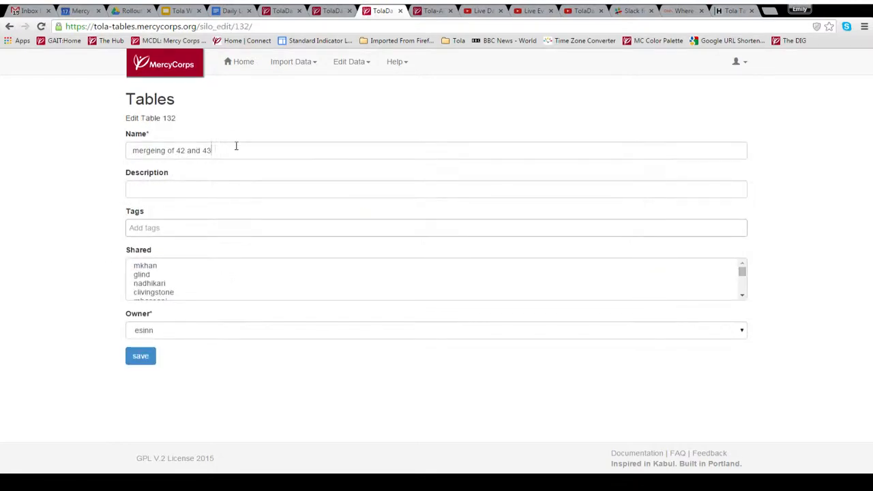
{"action": "triple_click", "coordinate": [236, 146]}
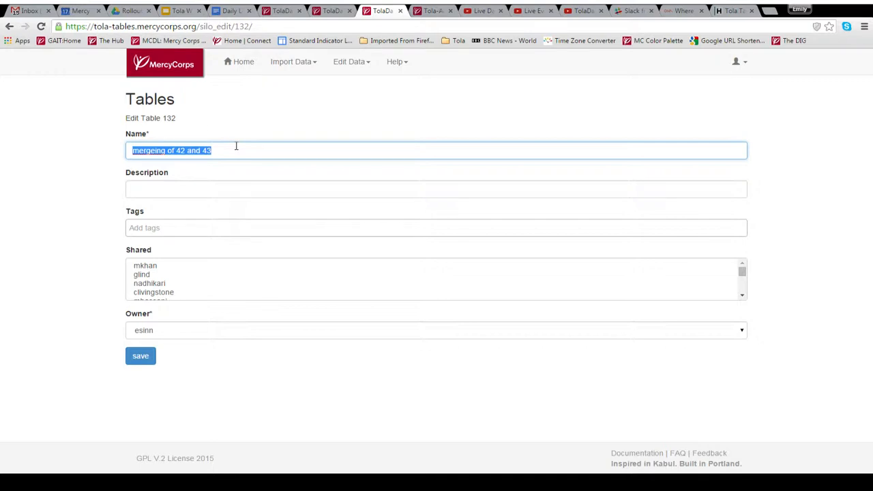
{"action": "type", "text": "Final Table"}
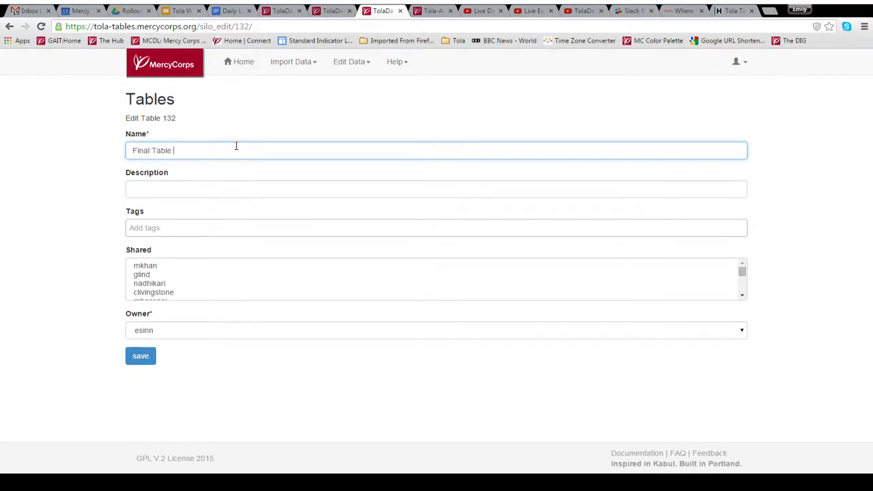
{"action": "left_click", "coordinate": [212, 195]}
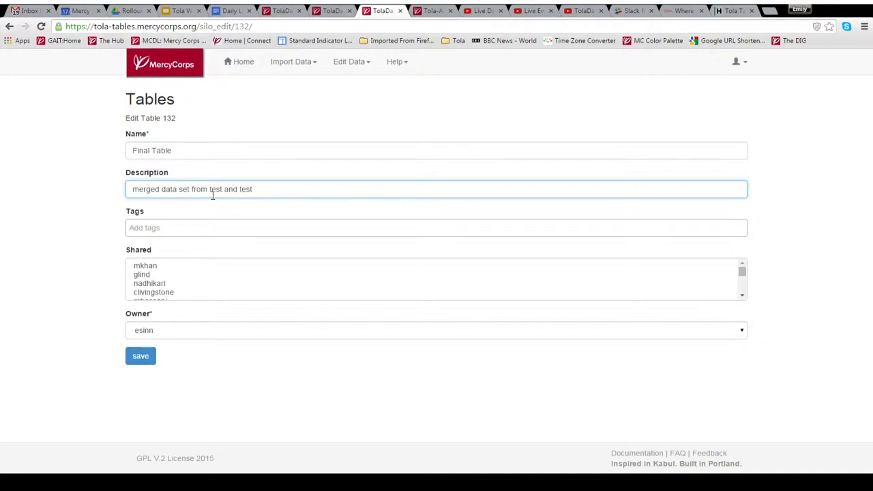
- Tag the table with TolaIndicator and TolaAgreement
{"action": "left_click", "coordinate": [213, 227]}
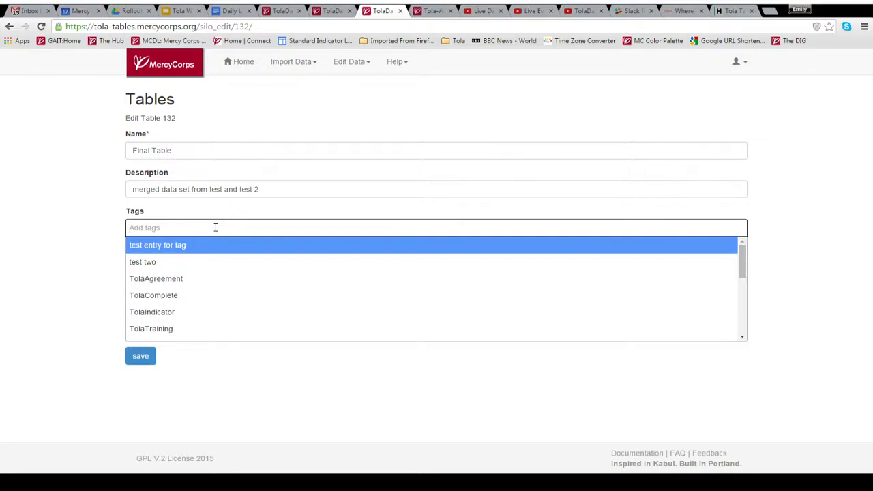
{"action": "left_click", "coordinate": [217, 312]}
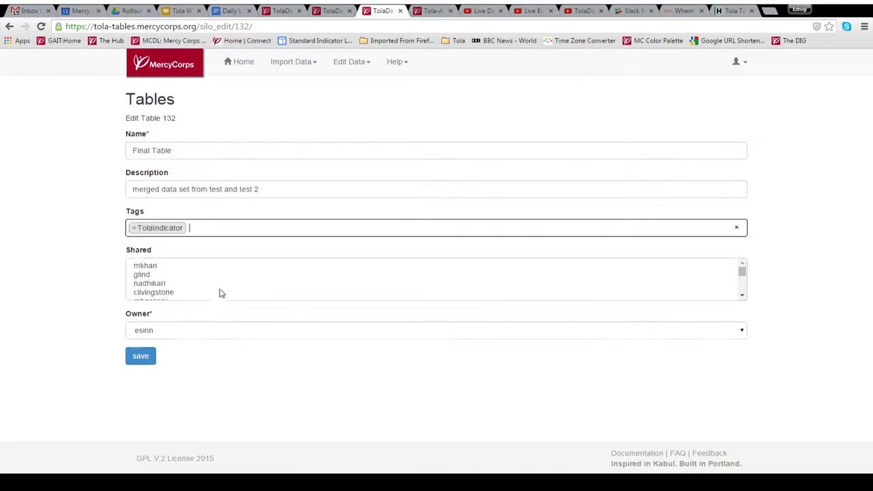
{"action": "type", "text": "tola"}
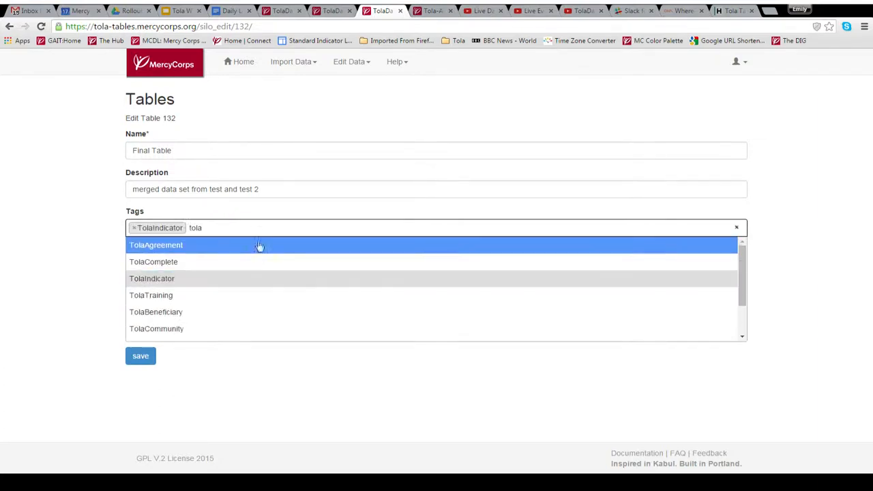
{"action": "left_click", "coordinate": [254, 249]}
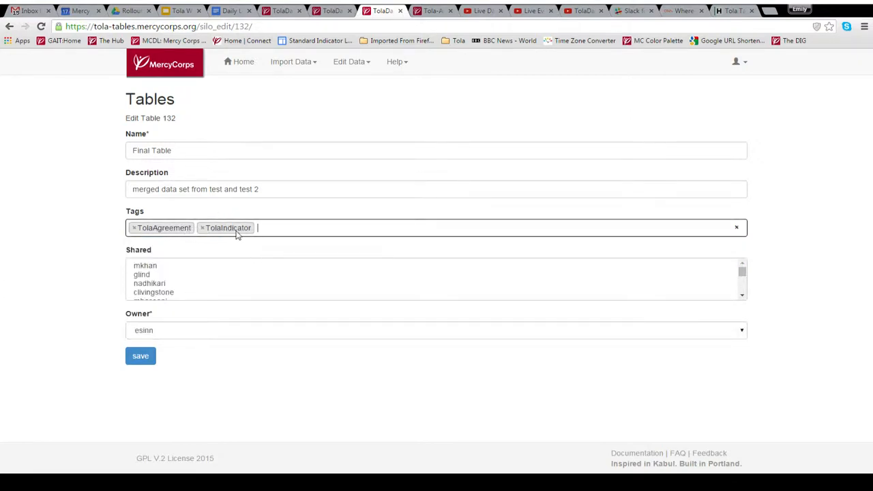
{"action": "scroll", "coordinate": [212, 281], "scroll_direction": "down", "scroll_amount": 2}
{"action": "scroll", "coordinate": [211, 281], "scroll_direction": "up", "scroll_amount": 2}
- Select the second listed user for sharing, look through the other users and save the table details
{"action": "left_click", "coordinate": [179, 276]}
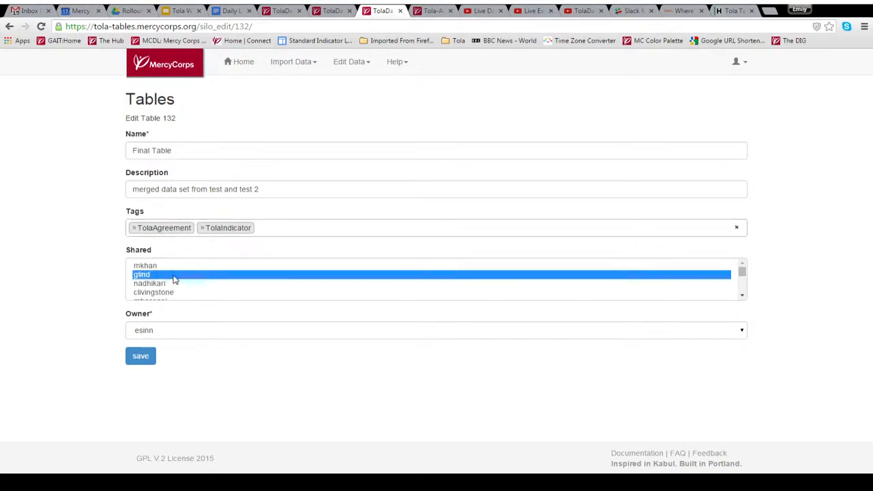
{"action": "scroll", "coordinate": [238, 282], "scroll_direction": "down", "scroll_amount": 3}
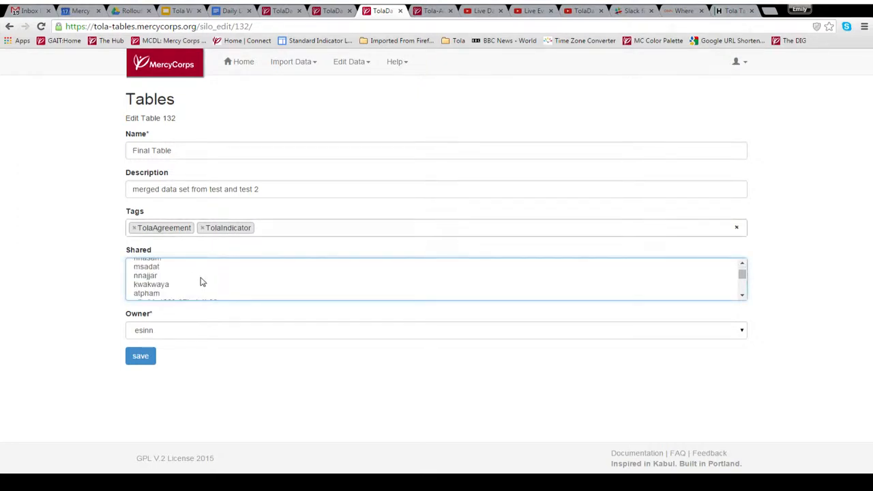
{"action": "scroll", "coordinate": [202, 281], "scroll_direction": "up", "scroll_amount": 3}
{"action": "left_click", "coordinate": [139, 356]}
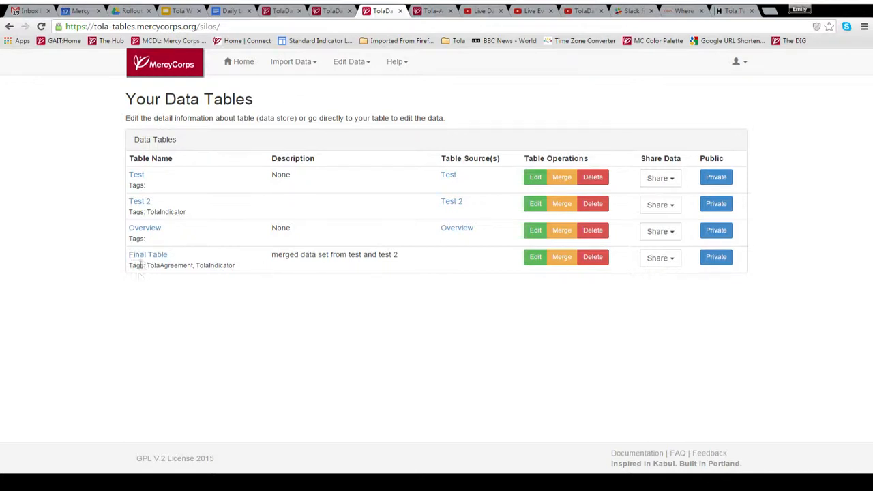
- Switch Final Table to public and back to private, and look over its sharing and export options
{"action": "left_click", "coordinate": [715, 263]}
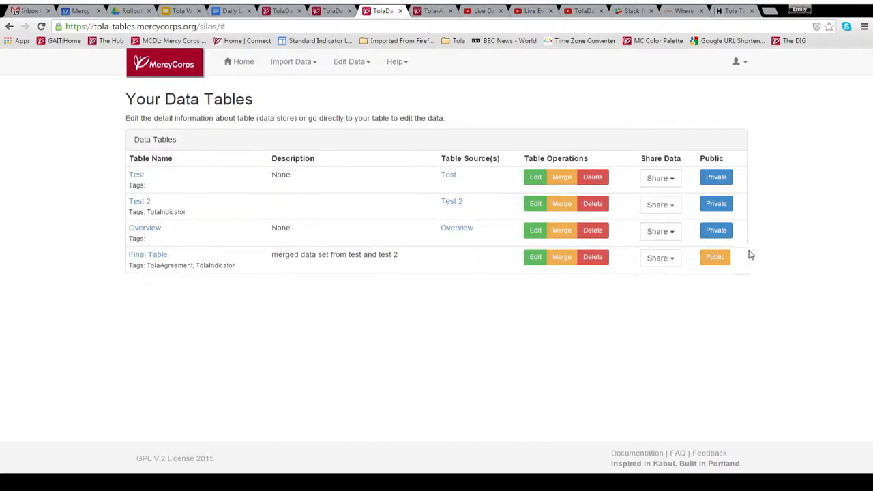
{"action": "left_click", "coordinate": [721, 262]}
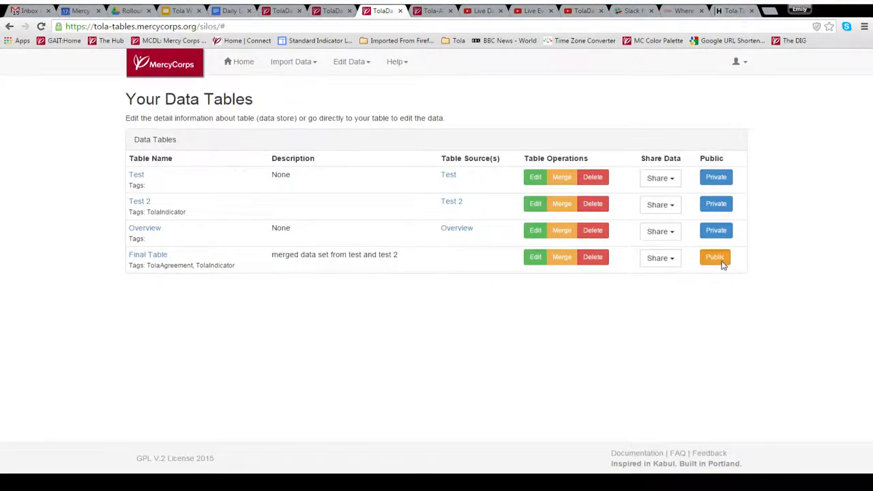
{"action": "left_click", "coordinate": [679, 261]}
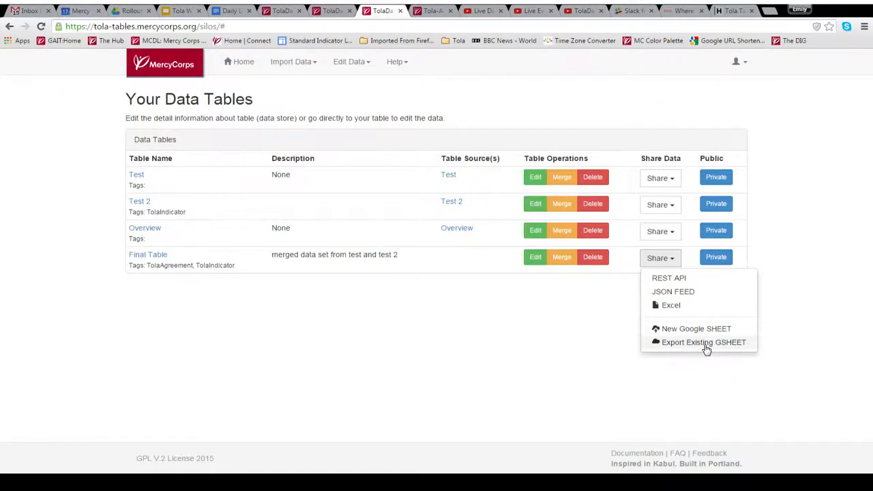
{"action": "left_click", "coordinate": [805, 146]}
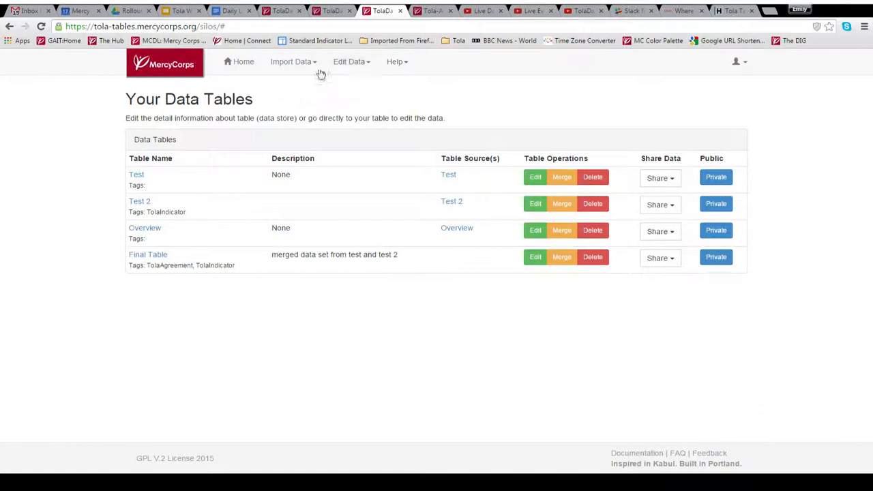
- Open the help documentation and the frequently asked questions page
{"action": "left_click", "coordinate": [397, 64]}
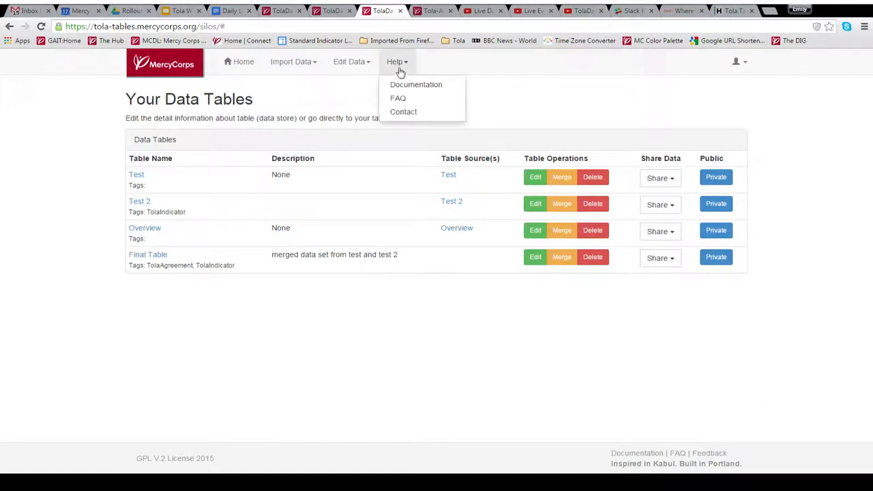
{"action": "left_click", "coordinate": [452, 93]}
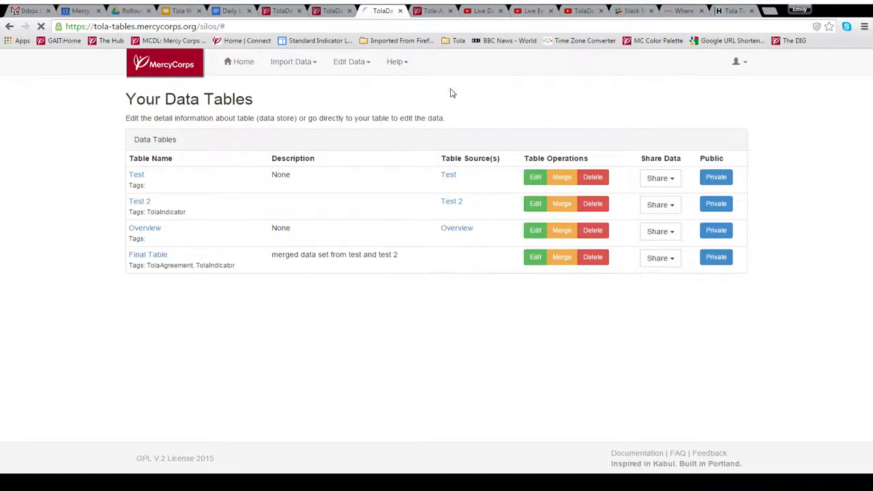
{"action": "left_click", "coordinate": [405, 71]}
{"action": "left_click", "coordinate": [410, 100]}
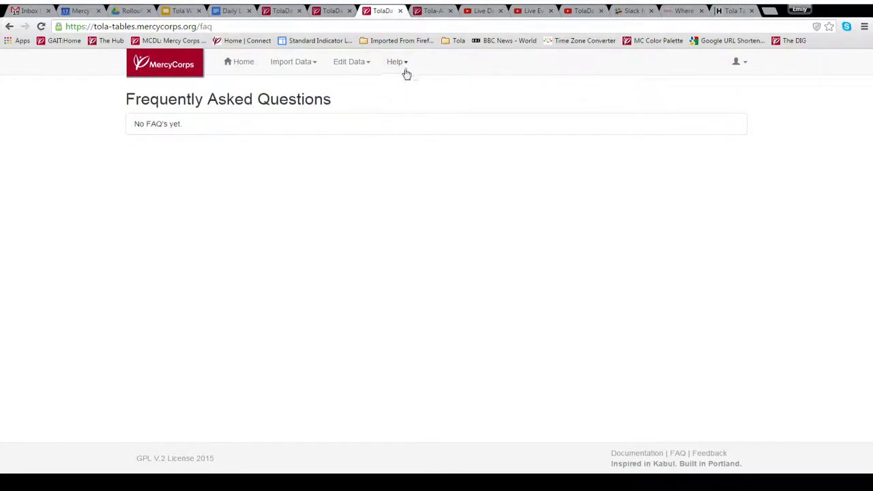
- Return to the home page and look over its data tables and Tola tools
{"action": "left_click", "coordinate": [254, 65]}
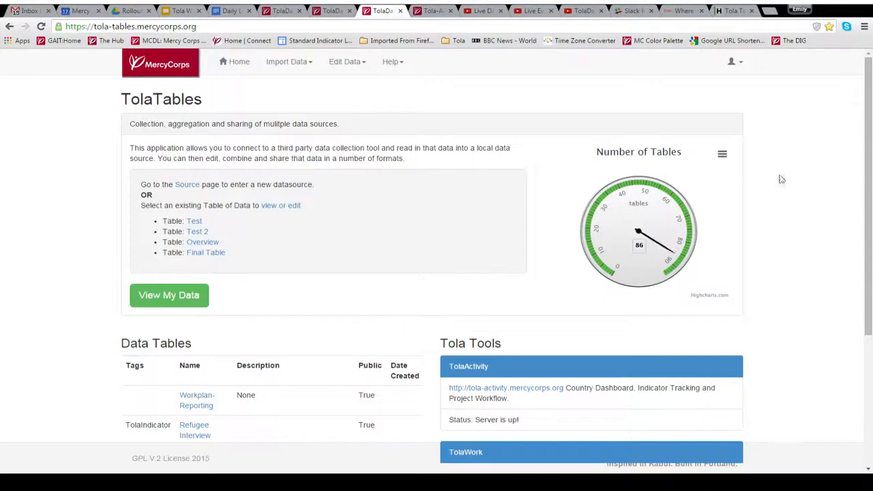
{"action": "scroll", "coordinate": [734, 243], "scroll_direction": "down", "scroll_amount": 2}
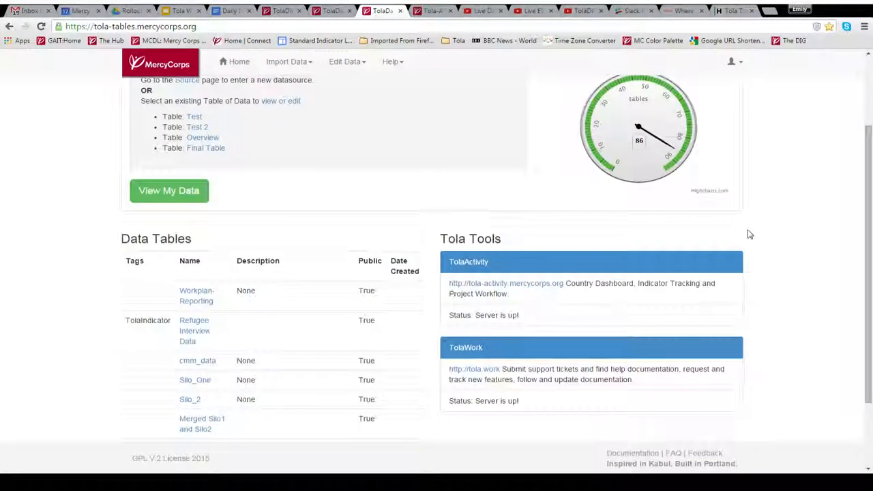
{"action": "scroll", "coordinate": [748, 234], "scroll_direction": "up", "scroll_amount": 2}
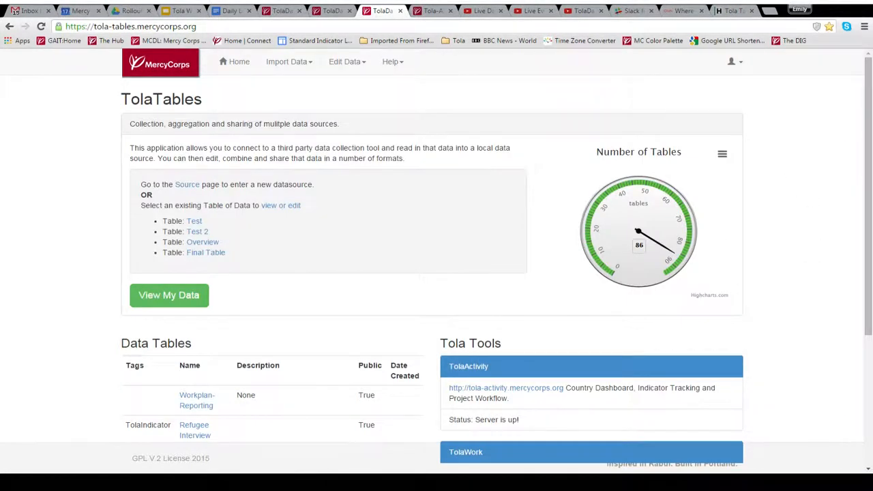